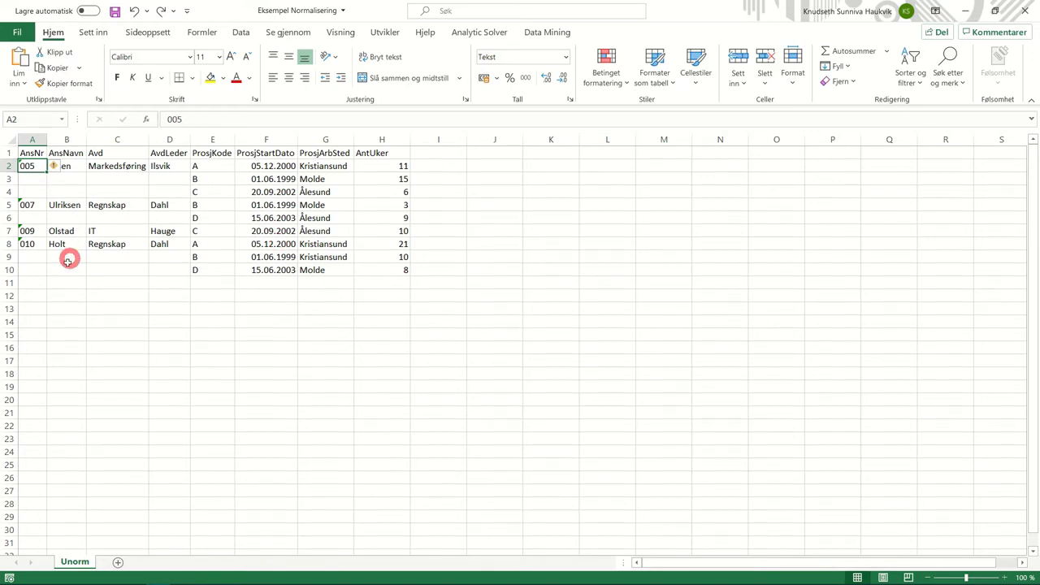
# - Copy the Unorm sheet to the end of the workbook and start renaming the copy
pyautogui.click(53, 282)
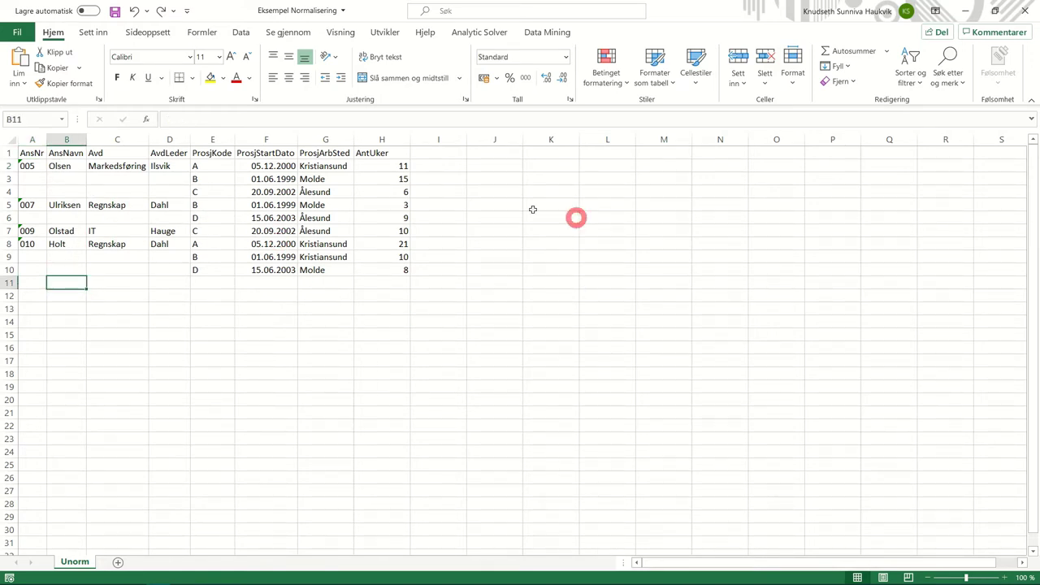
pyautogui.rightClick(75, 561)
pyautogui.click(130, 434)
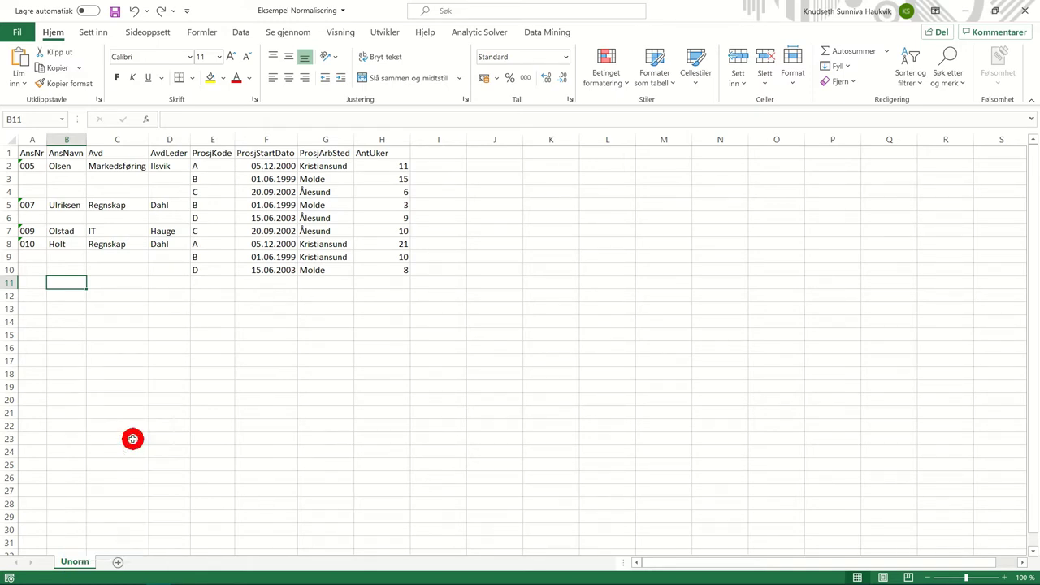
pyautogui.click(114, 388)
pyautogui.click(70, 422)
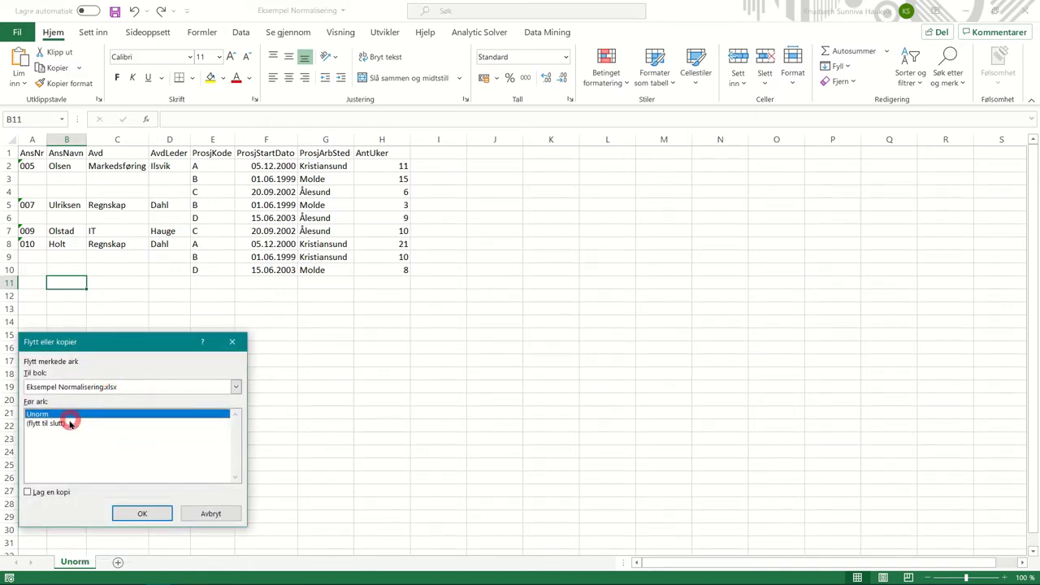
pyautogui.click(49, 492)
pyautogui.click(143, 512)
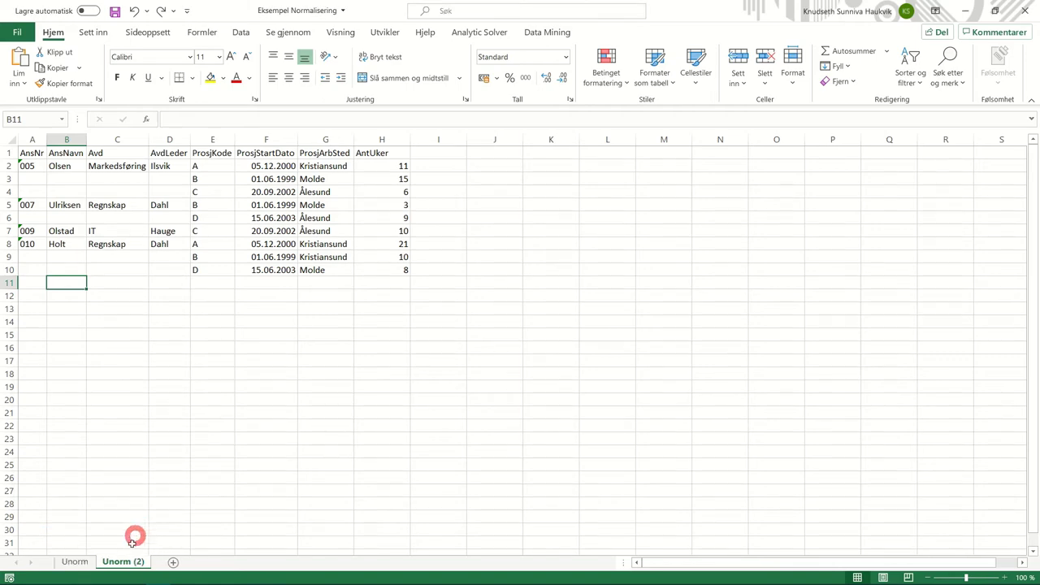
pyautogui.rightClick(124, 562)
pyautogui.click(173, 416)
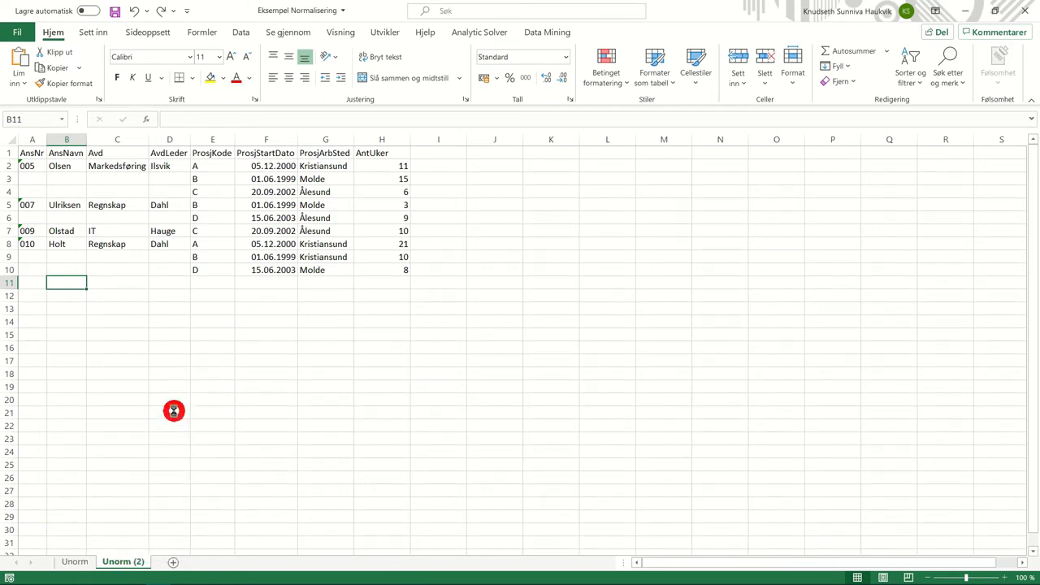
# - Name the copy 1NF and fill AnsNr 005, 007 and 010 down as repeated copies
pyautogui.write('1NF')
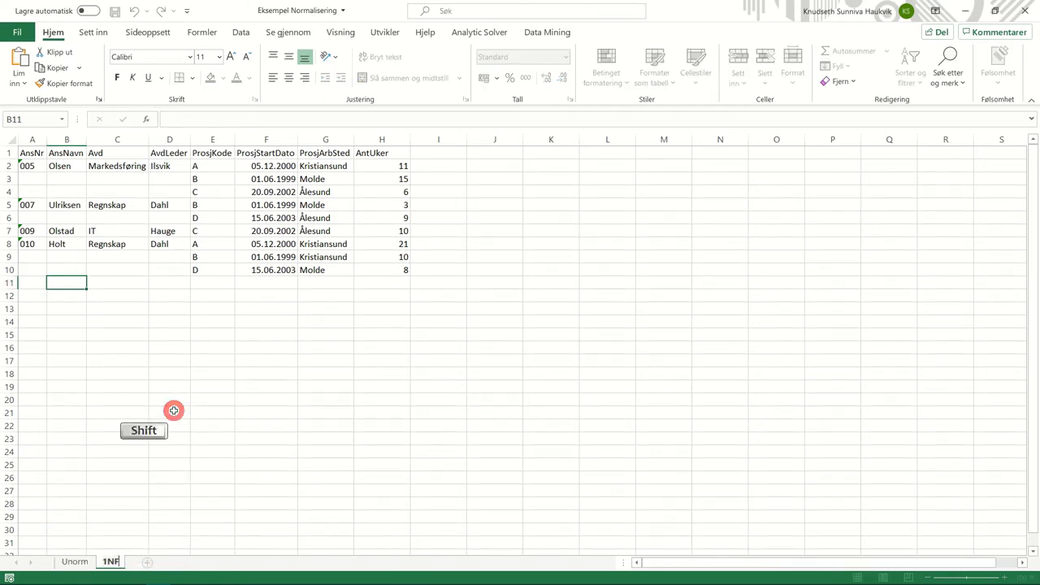
pyautogui.click(175, 422)
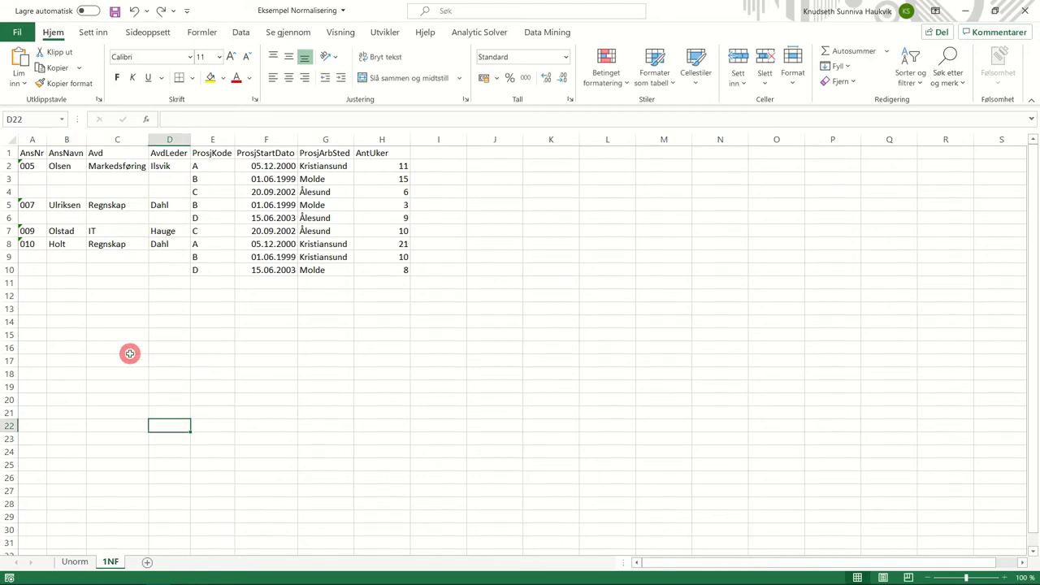
pyautogui.click(38, 160)
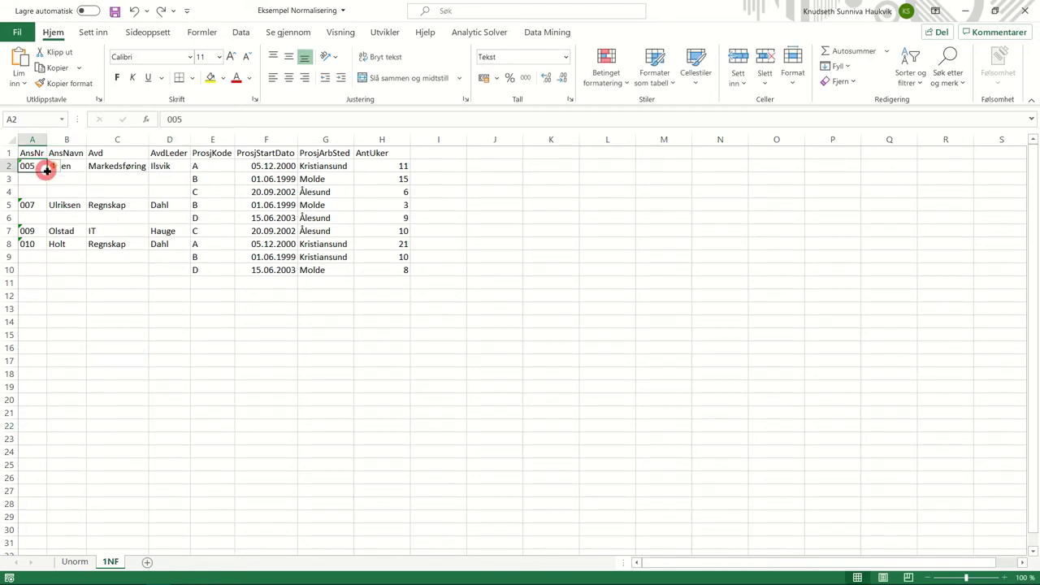
pyautogui.moveTo(46, 170); pyautogui.dragTo(46, 196)
pyautogui.click(55, 205)
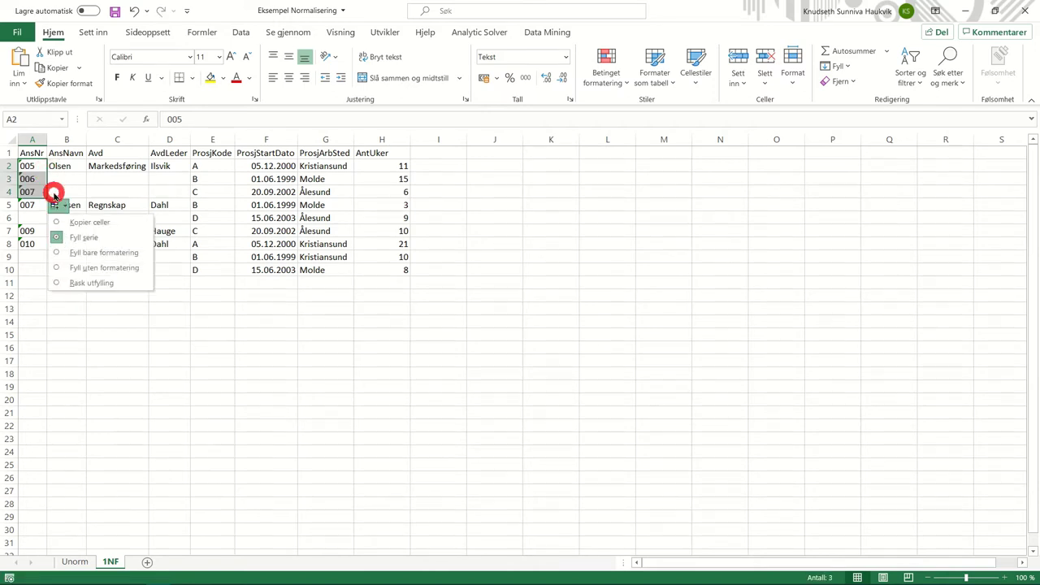
pyautogui.click(82, 222)
pyautogui.click(36, 205)
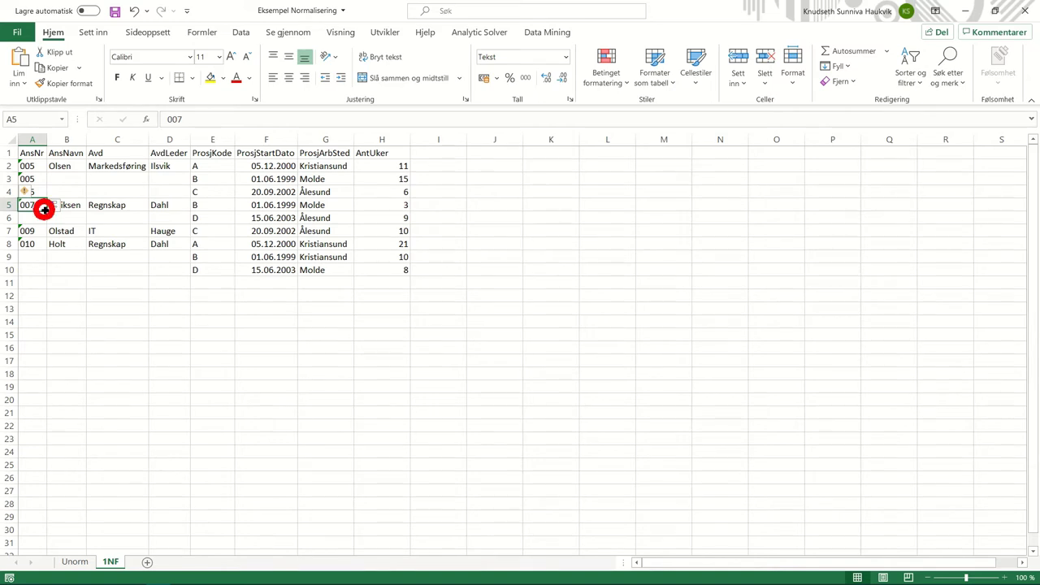
pyautogui.moveTo(44, 210); pyautogui.dragTo(46, 219)
pyautogui.click(53, 232)
pyautogui.click(75, 244)
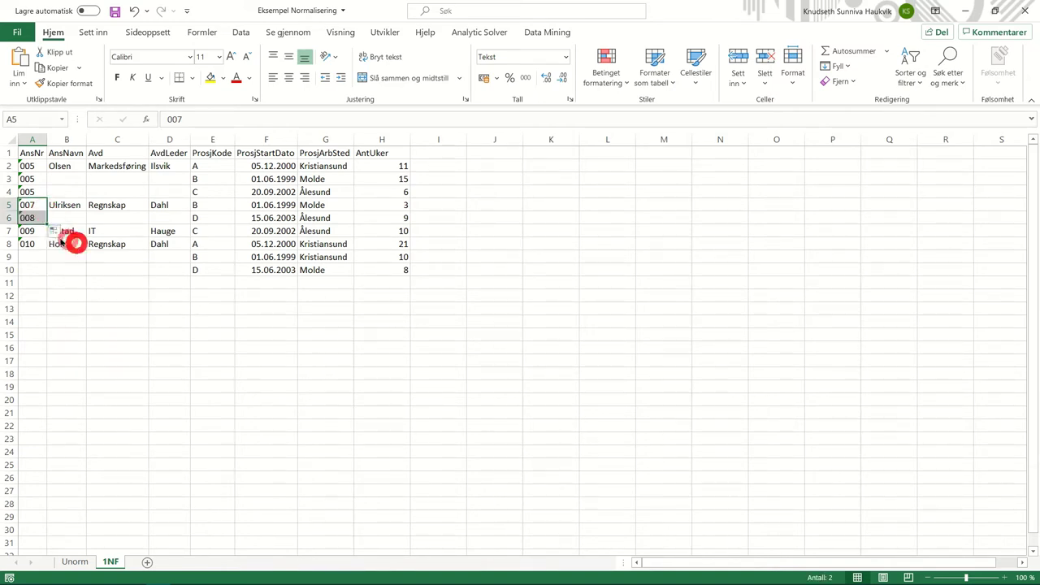
pyautogui.click(32, 244)
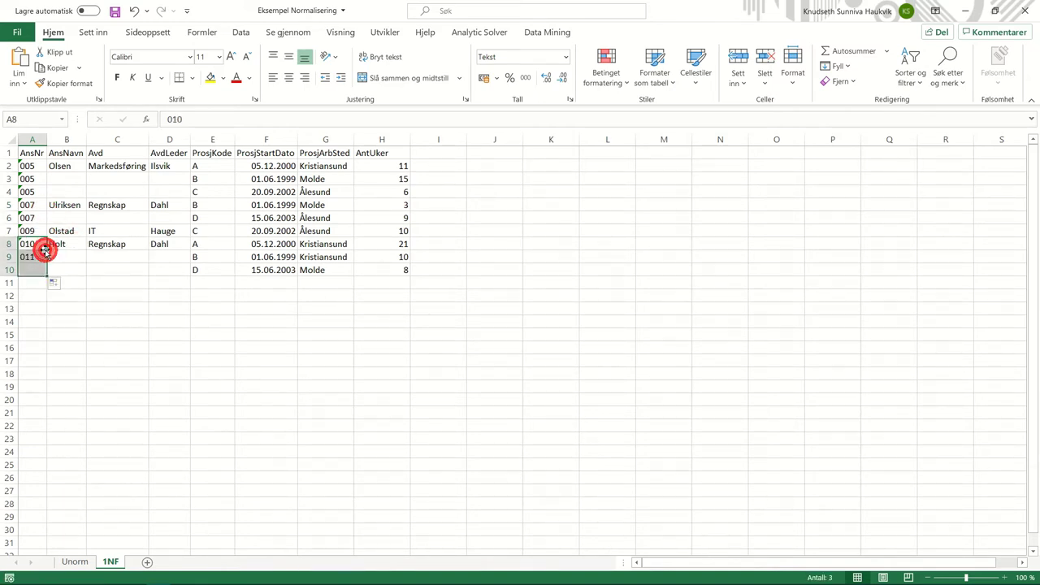
pyautogui.moveTo(47, 251); pyautogui.dragTo(46, 274)
pyautogui.click(55, 283)
pyautogui.click(82, 299)
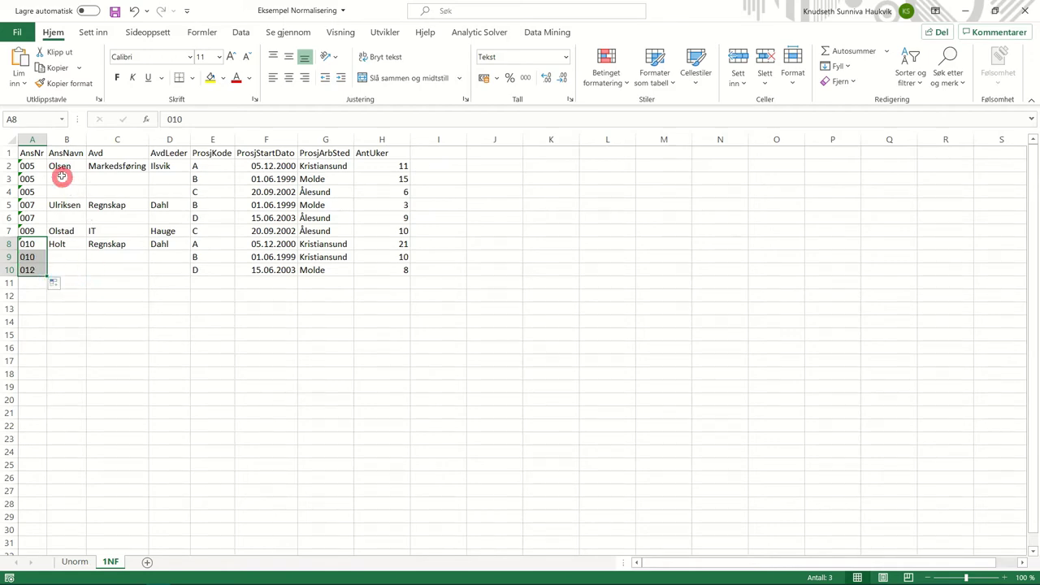
# - Fill names and departments down: Olsen/Markedsføring, Ulriksen/Regnskap, Holt/Regnskap
pyautogui.click(63, 169)
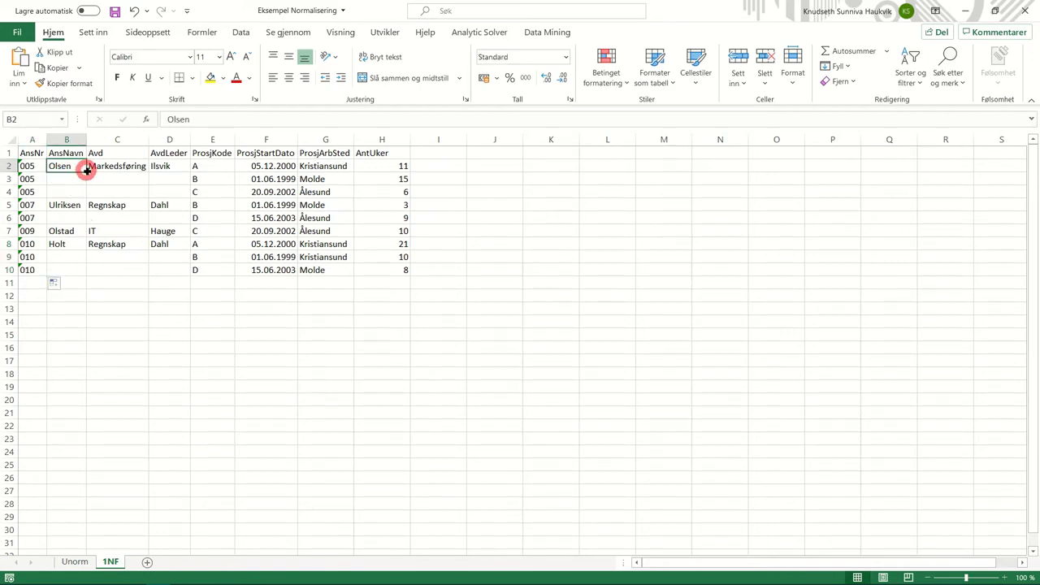
pyautogui.moveTo(86, 171); pyautogui.dragTo(86, 193)
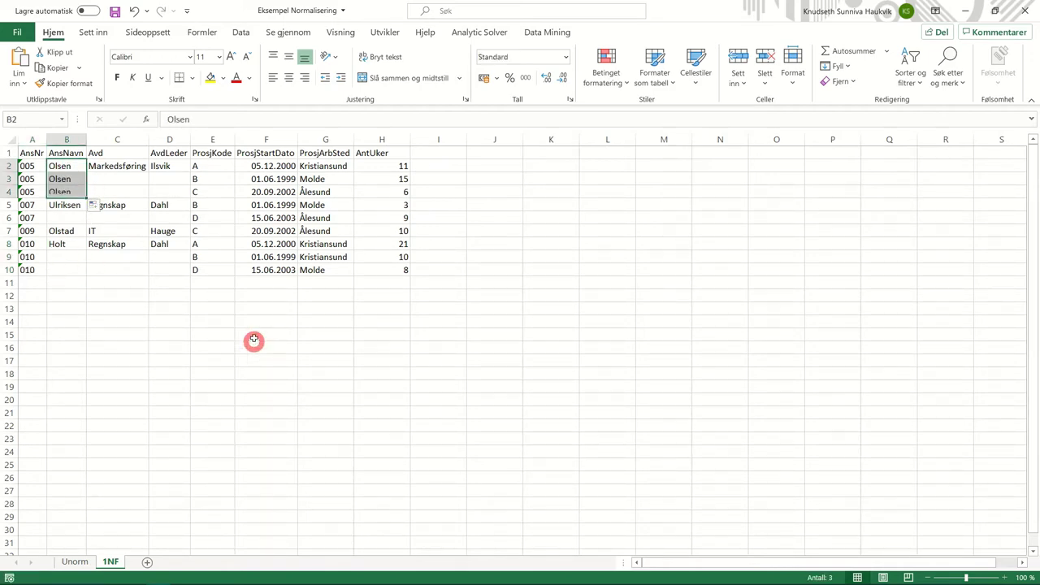
pyautogui.click(140, 167)
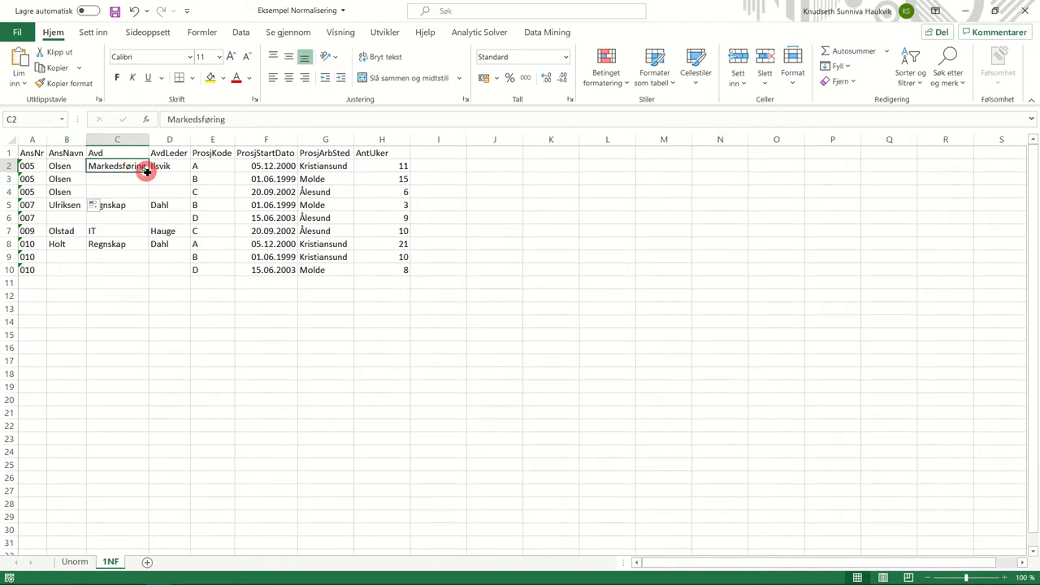
pyautogui.doubleClick(147, 171)
pyautogui.click(73, 208)
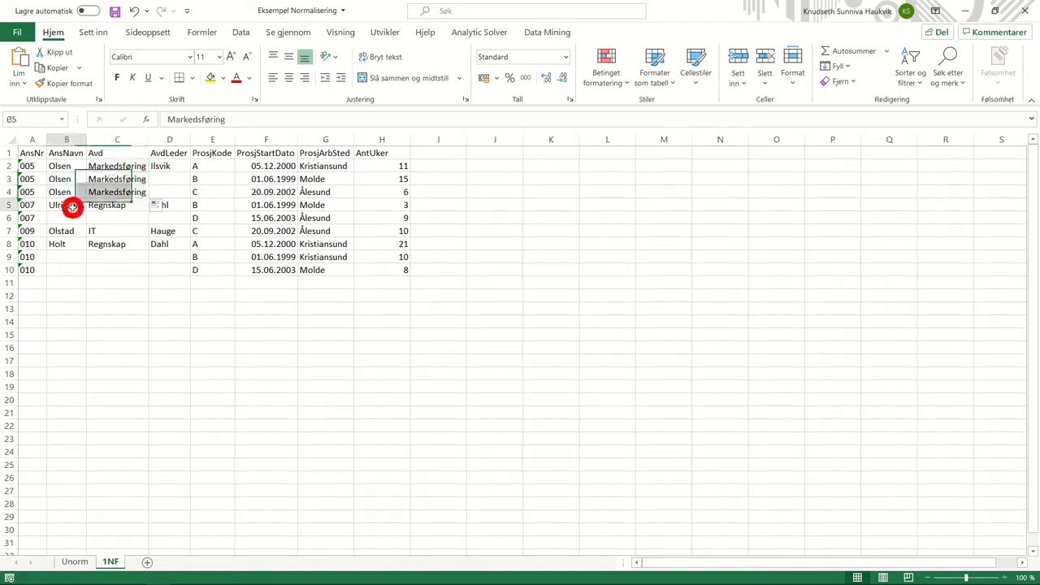
pyautogui.moveTo(86, 210); pyautogui.dragTo(87, 221)
pyautogui.click(114, 205)
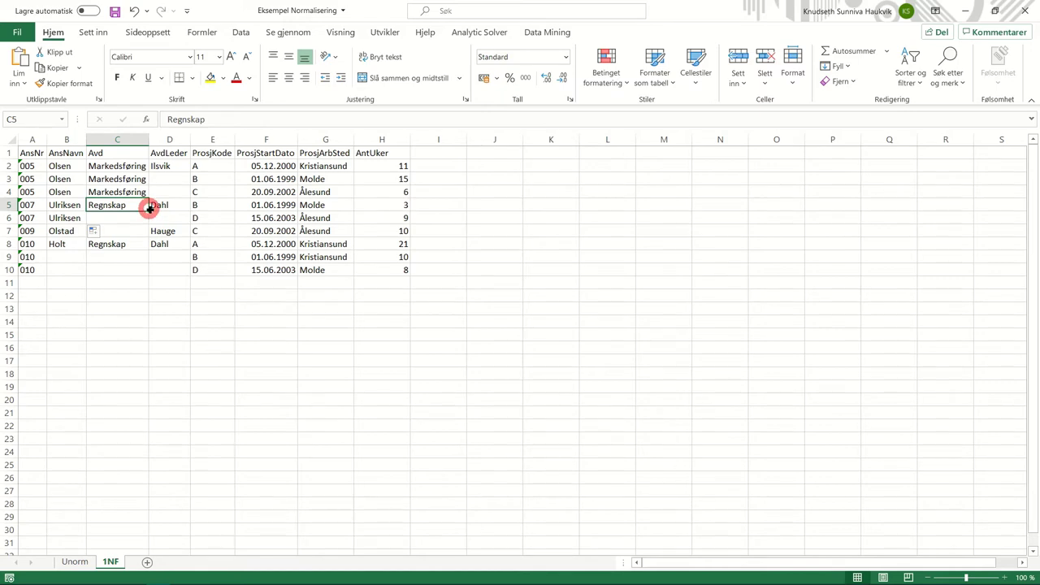
pyautogui.moveTo(148, 209); pyautogui.dragTo(148, 221)
pyautogui.click(147, 247)
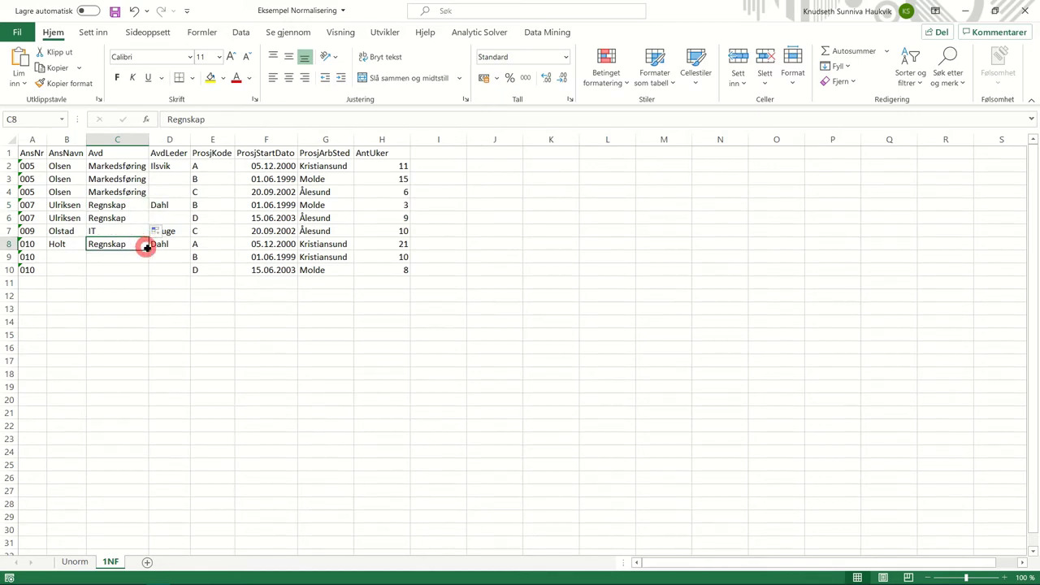
pyautogui.doubleClick(147, 248)
pyautogui.click(75, 244)
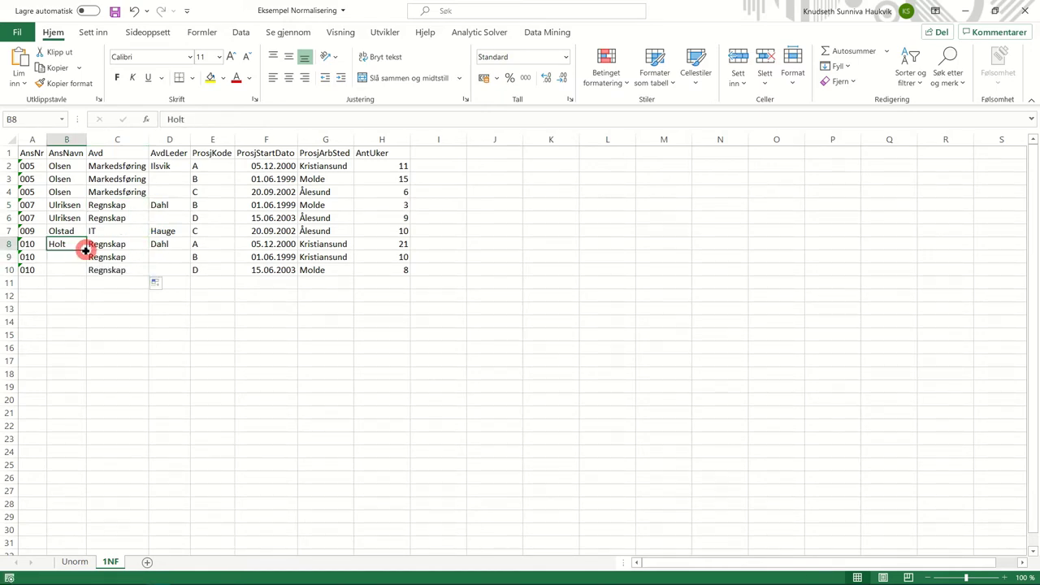
pyautogui.doubleClick(85, 249)
# - Fill department leaders Ilsvik and Dahl down into their blank AvdLeder rows
pyautogui.click(162, 167)
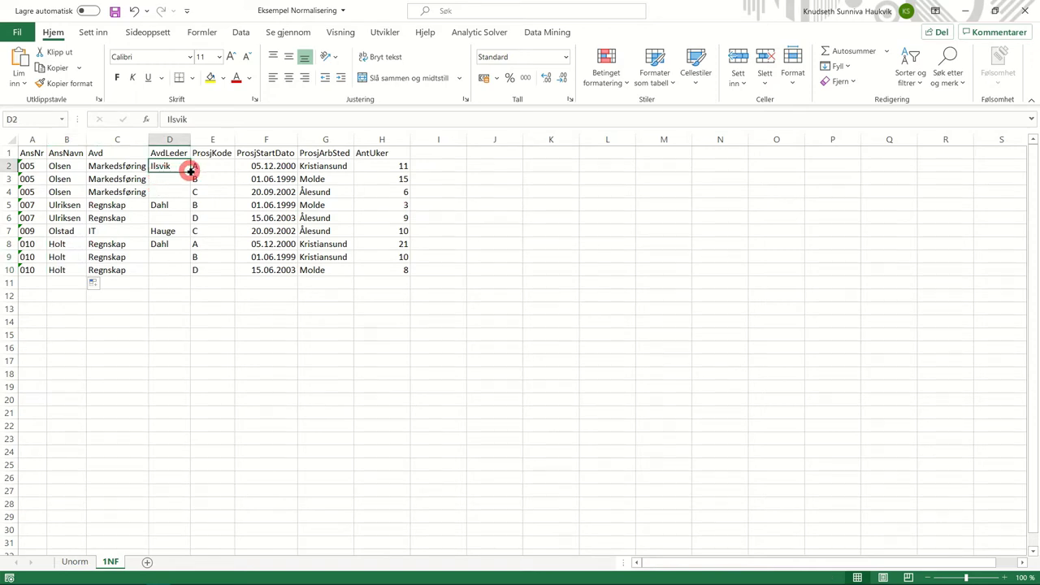
pyautogui.moveTo(190, 172)
pyautogui.mouseDown()
pyautogui.moveTo(177, 193)
pyautogui.moveTo(189, 218)
pyautogui.mouseUp()
pyautogui.click(174, 205)
pyautogui.click(176, 244)
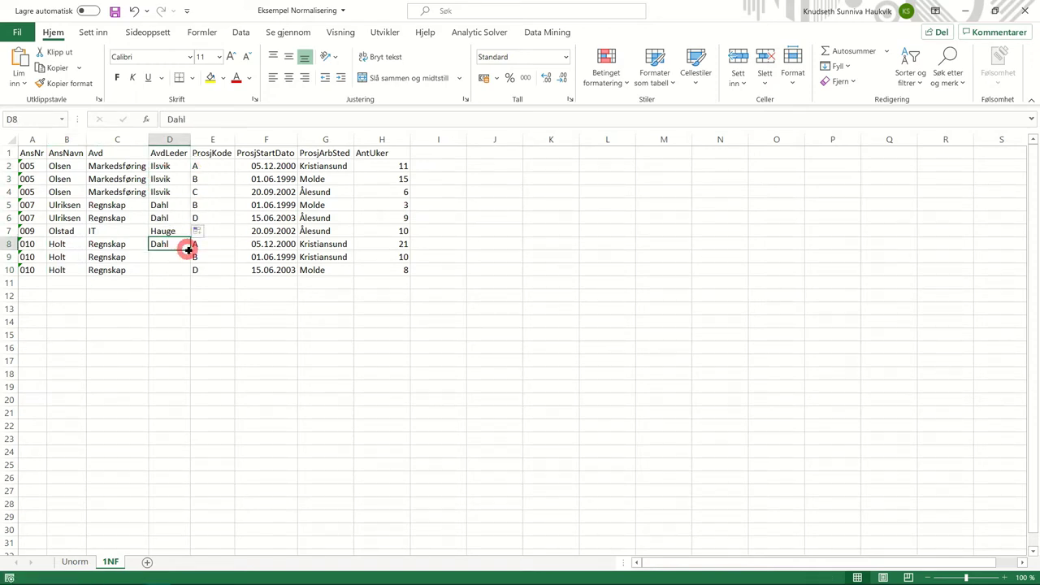
pyautogui.doubleClick(189, 251)
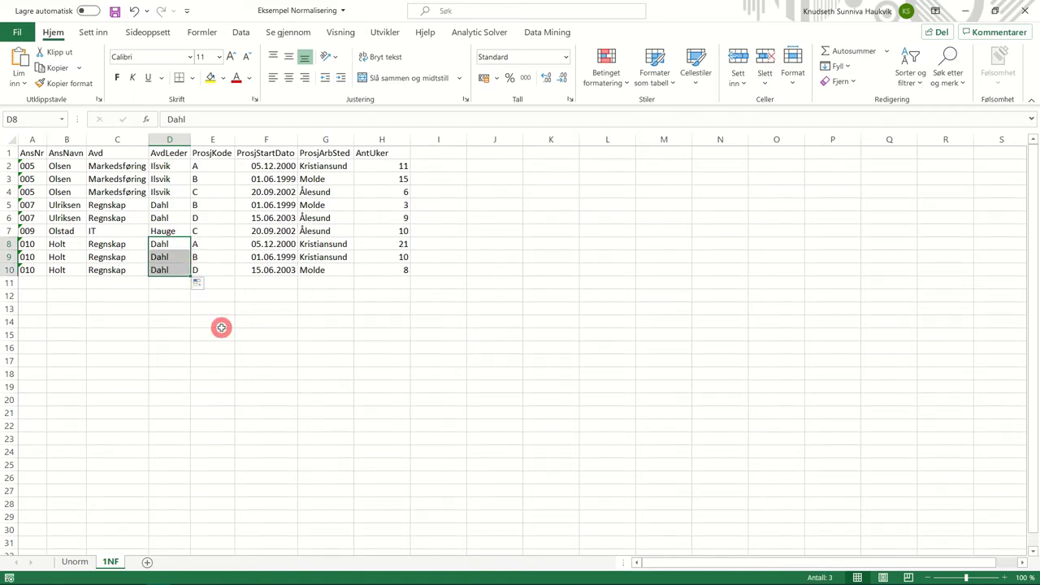
pyautogui.click(159, 295)
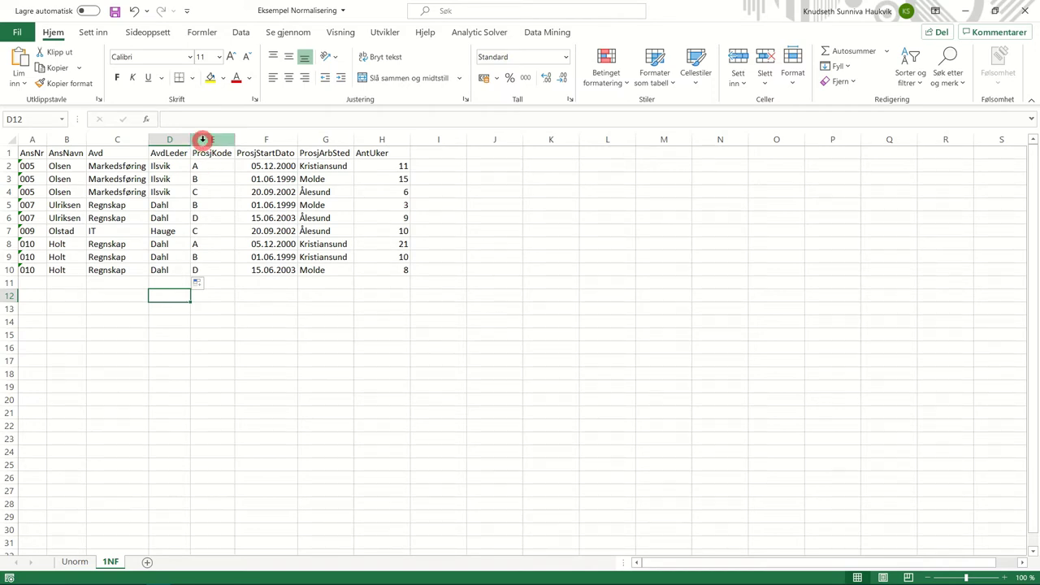
# - Cut the ProsjKode column and paste it over column B, then undo the overwrite
pyautogui.click(202, 139)
pyautogui.rightClick(202, 140)
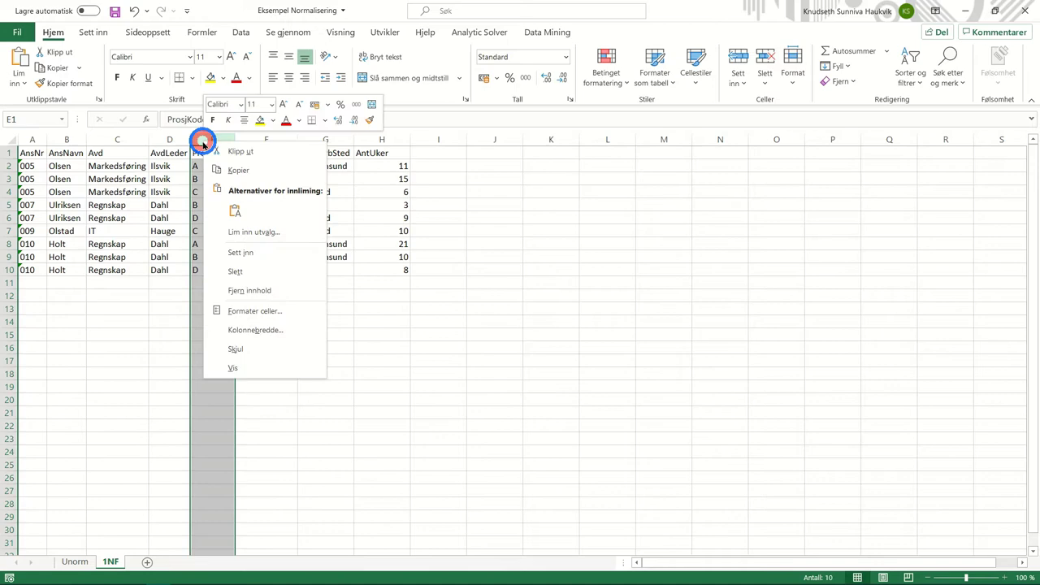
pyautogui.click(242, 152)
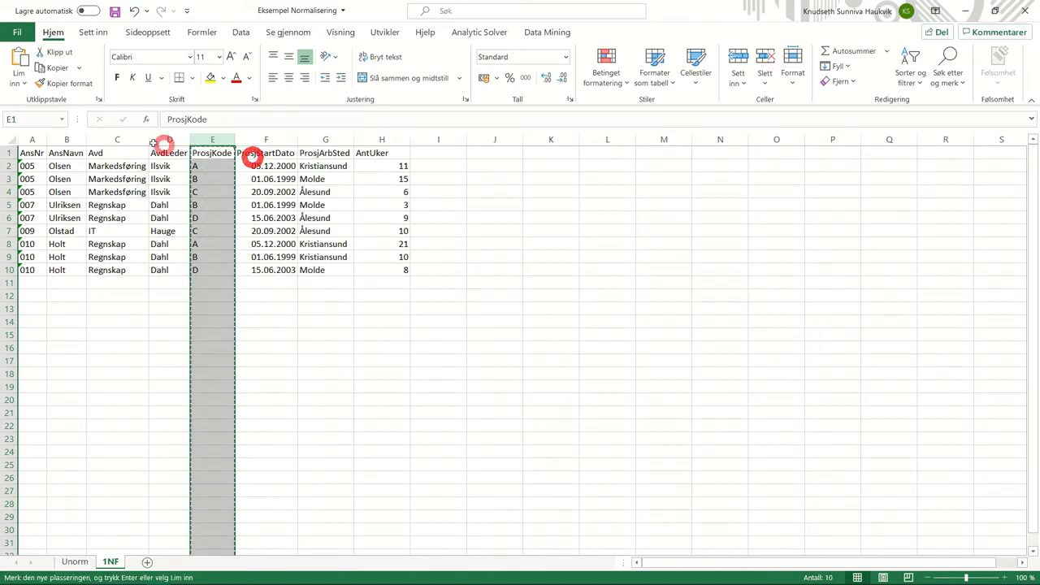
pyautogui.click(75, 138)
pyautogui.rightClick(76, 137)
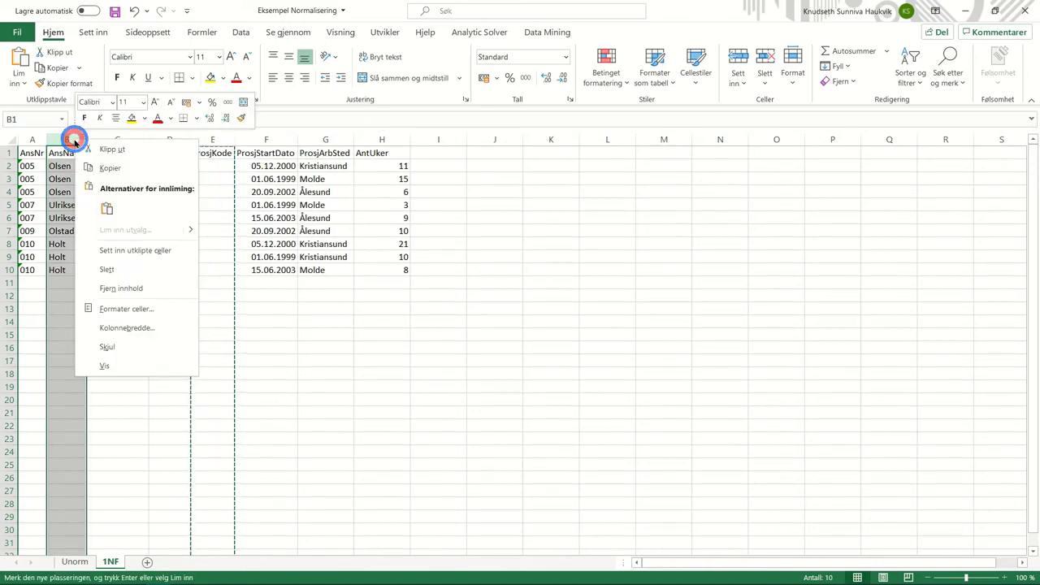
pyautogui.click(106, 208)
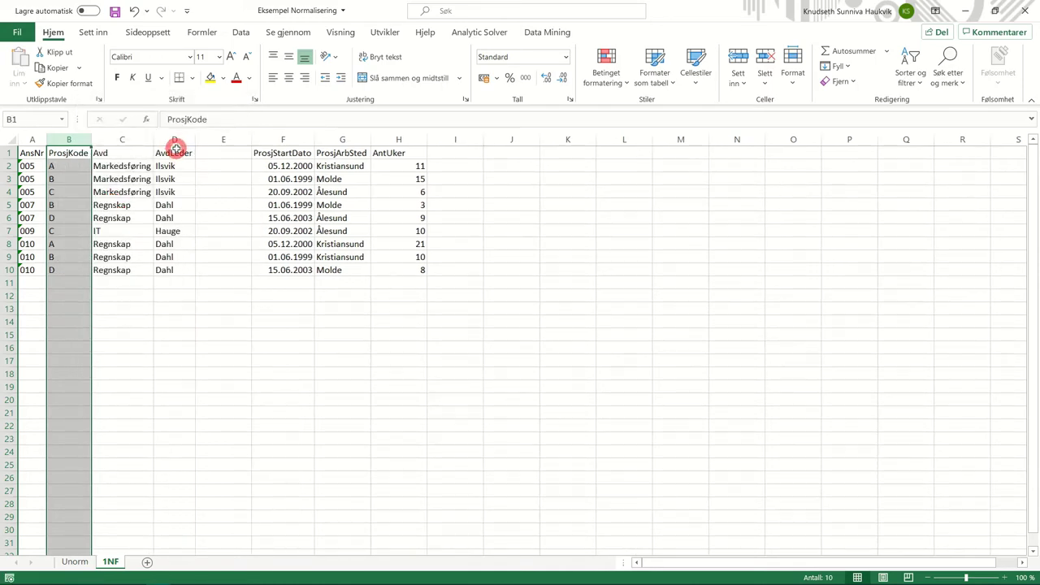
pyautogui.hotkey('ctrl', 'z')
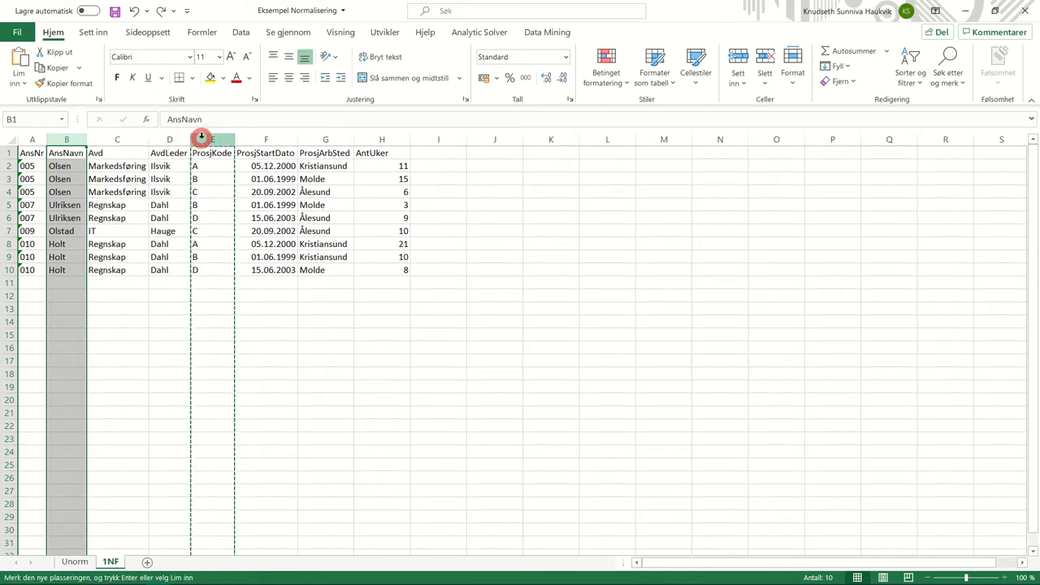
# - Cut ProsjKode again and insert it as column B, before AnsNavn
pyautogui.click(213, 137)
pyautogui.rightClick(213, 137)
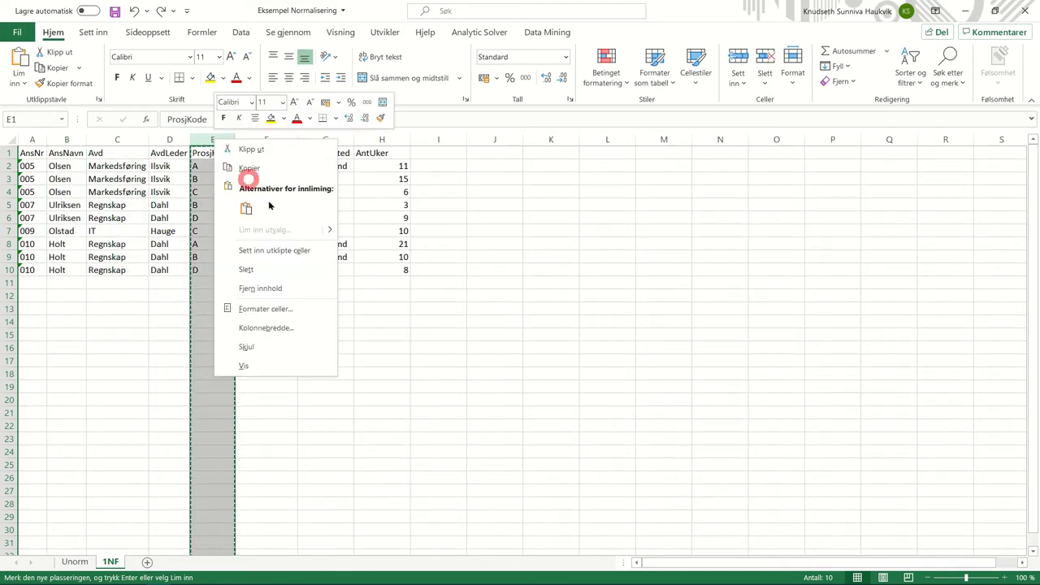
pyautogui.click(246, 152)
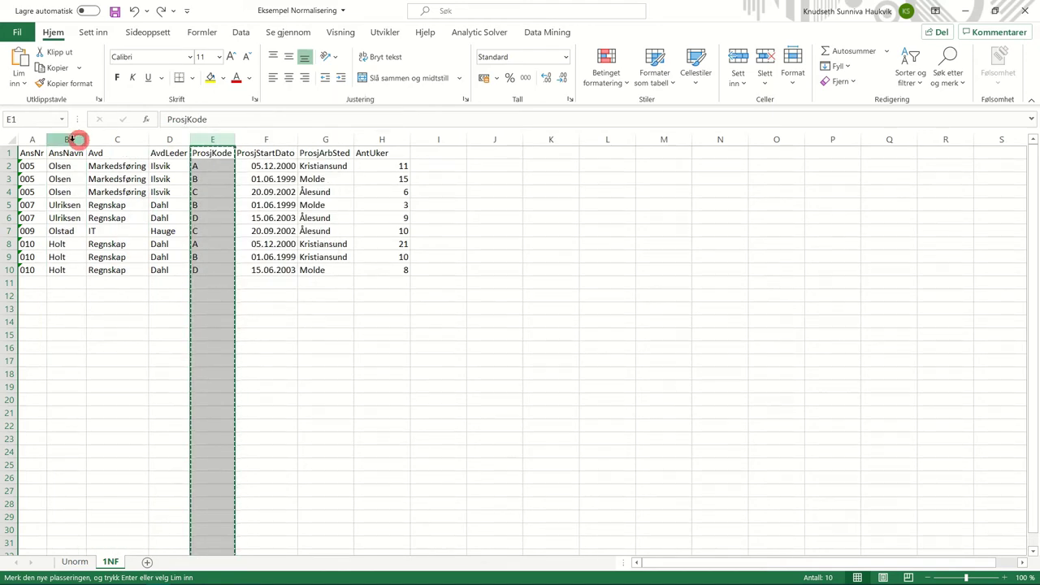
pyautogui.click(64, 139)
pyautogui.rightClick(64, 140)
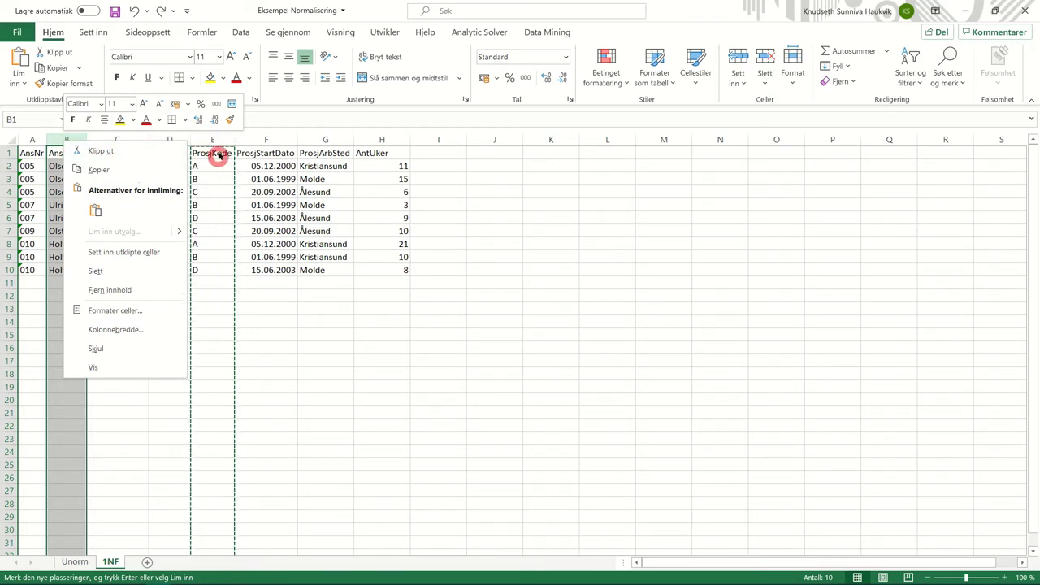
pyautogui.click(143, 254)
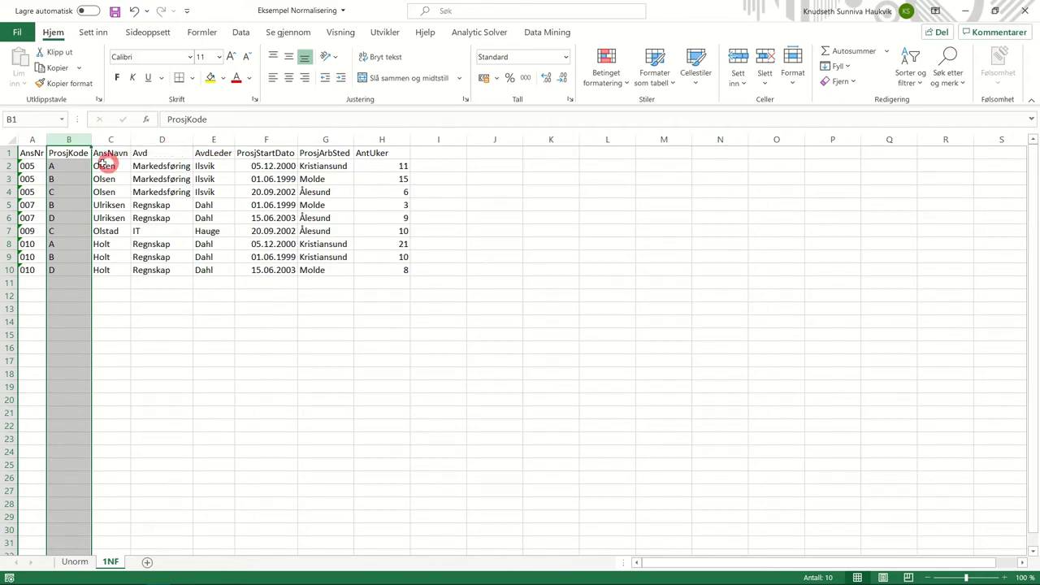
# - Underline the AnsNr and ProsjKode header cells as the key
pyautogui.click(89, 165)
pyautogui.moveTo(74, 154); pyautogui.dragTo(40, 153)
pyautogui.click(147, 79)
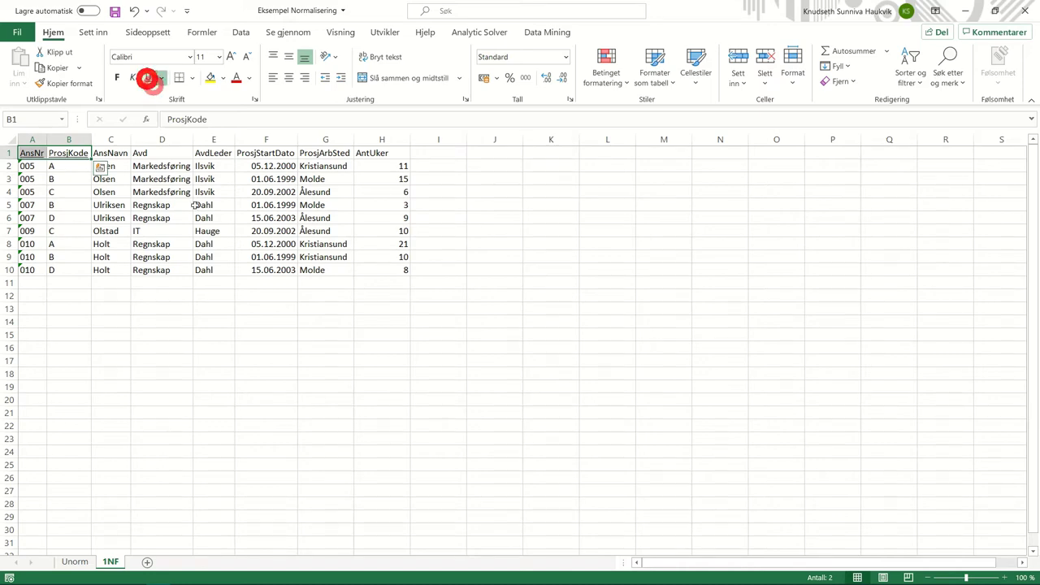
pyautogui.click(174, 333)
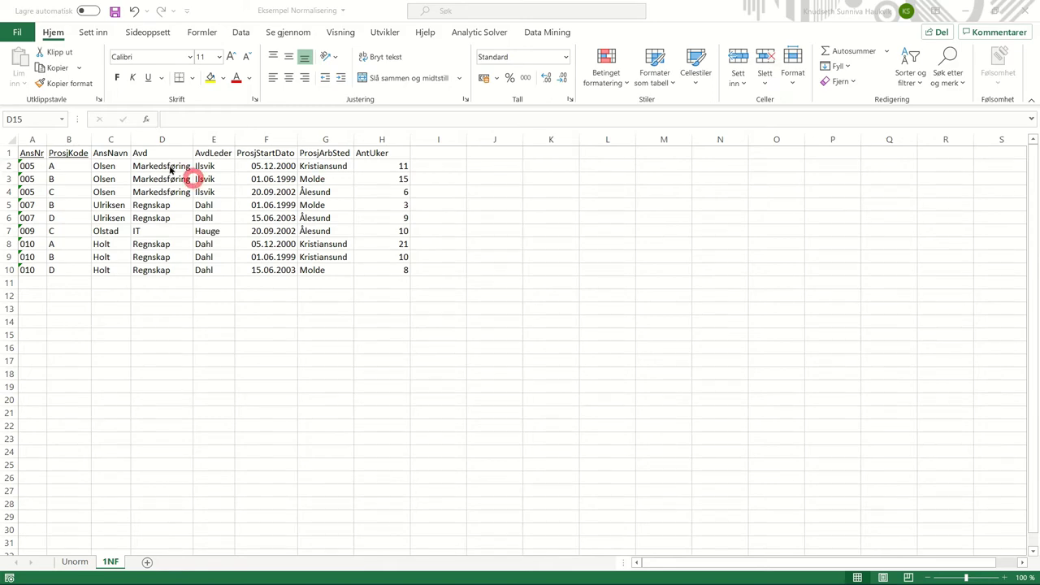
# - Insert a new top row with an underlined AnsattProsjekt title merged across A1:B1
pyautogui.click(9, 153)
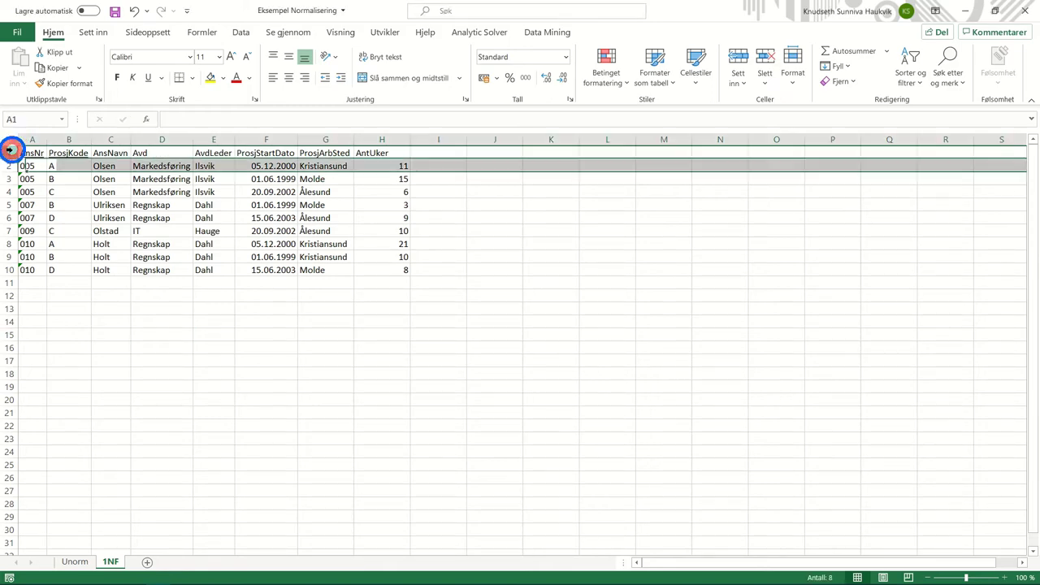
pyautogui.rightClick(8, 154)
pyautogui.click(48, 261)
pyautogui.moveTo(41, 152); pyautogui.dragTo(65, 152)
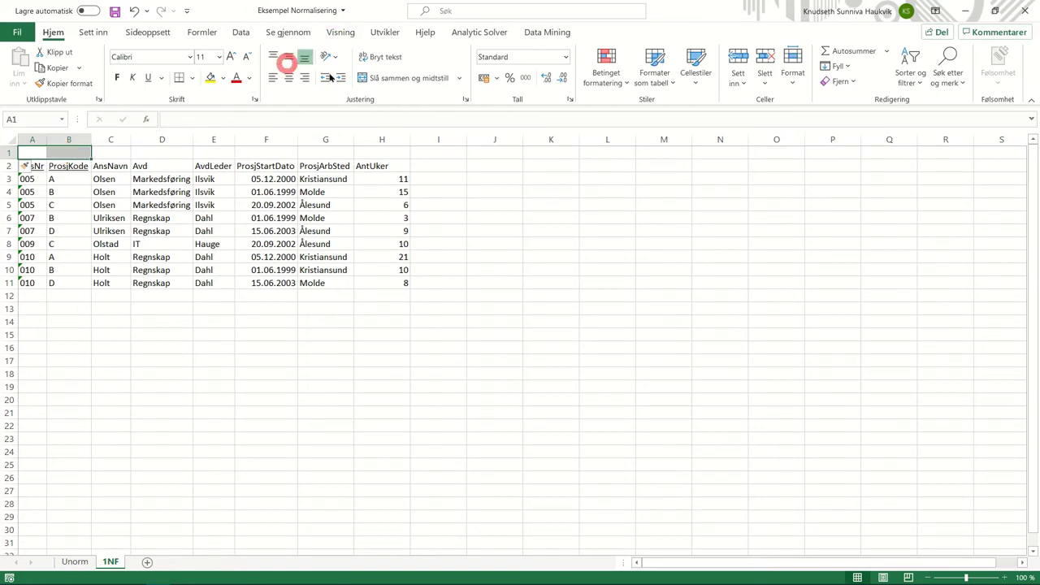
pyautogui.click(365, 77)
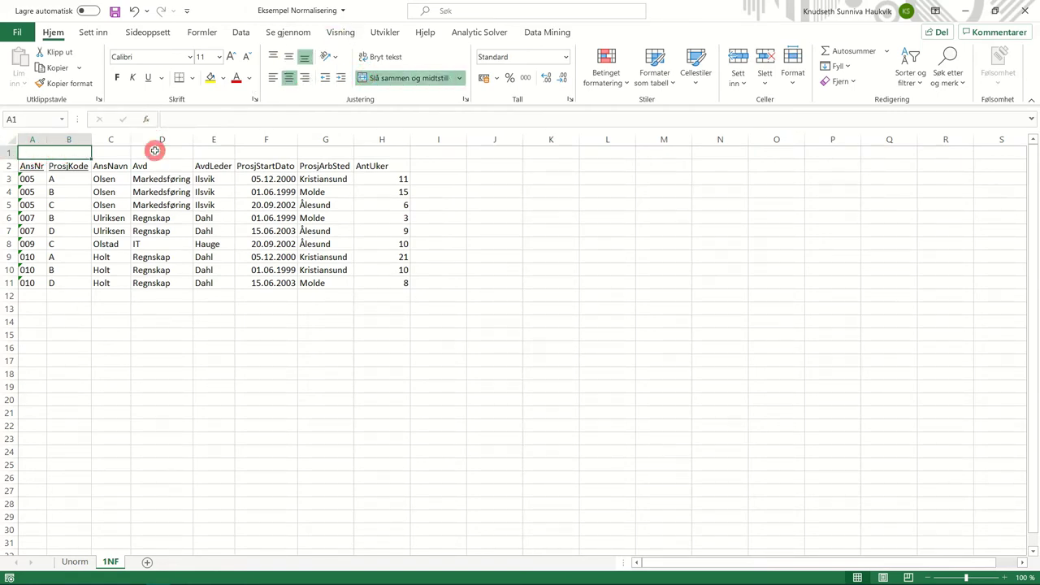
pyautogui.write('AnsattProsjekt')
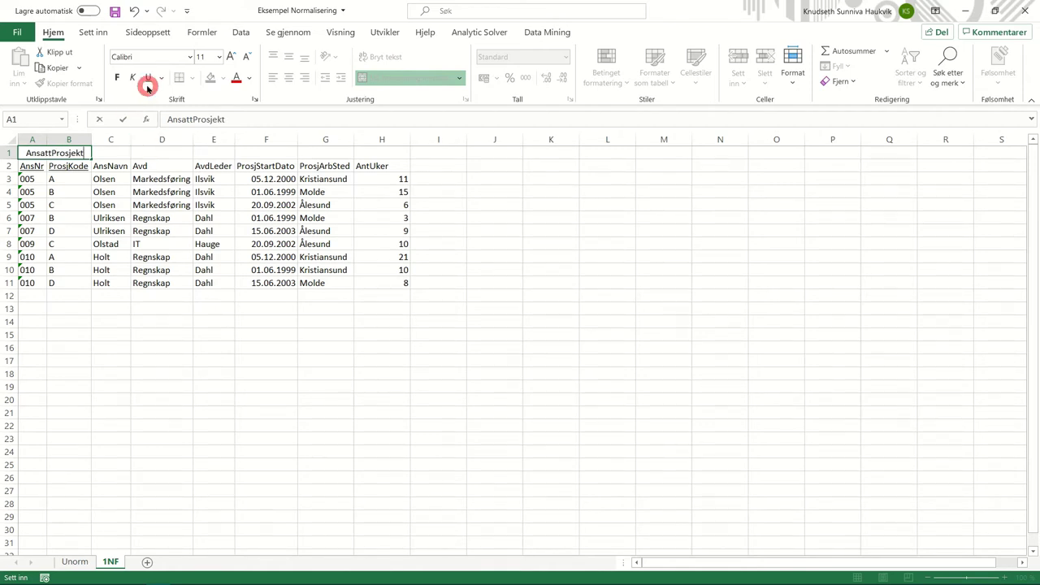
pyautogui.click(114, 167)
pyautogui.click(82, 154)
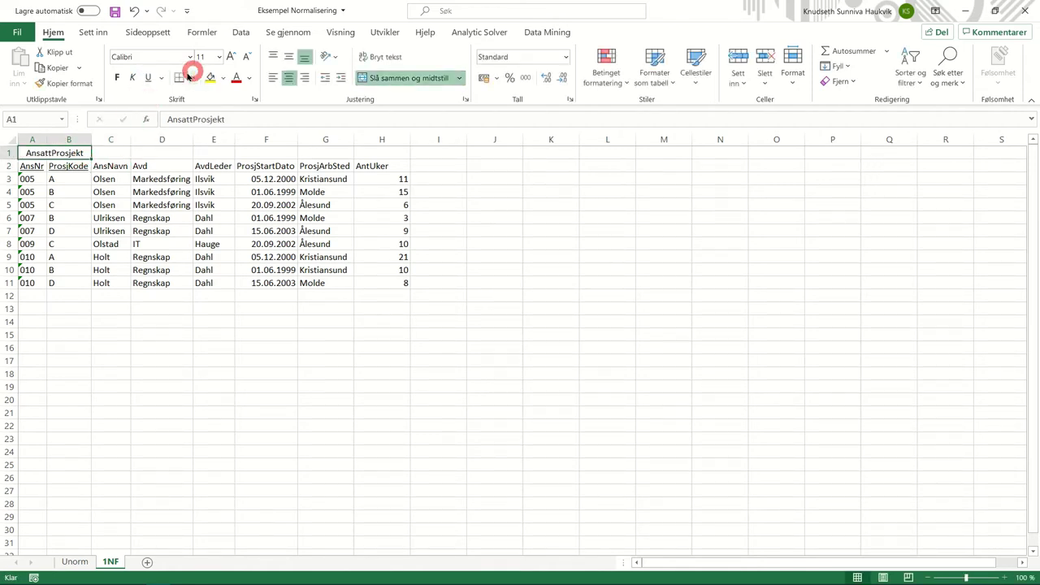
pyautogui.click(148, 77)
pyautogui.click(163, 309)
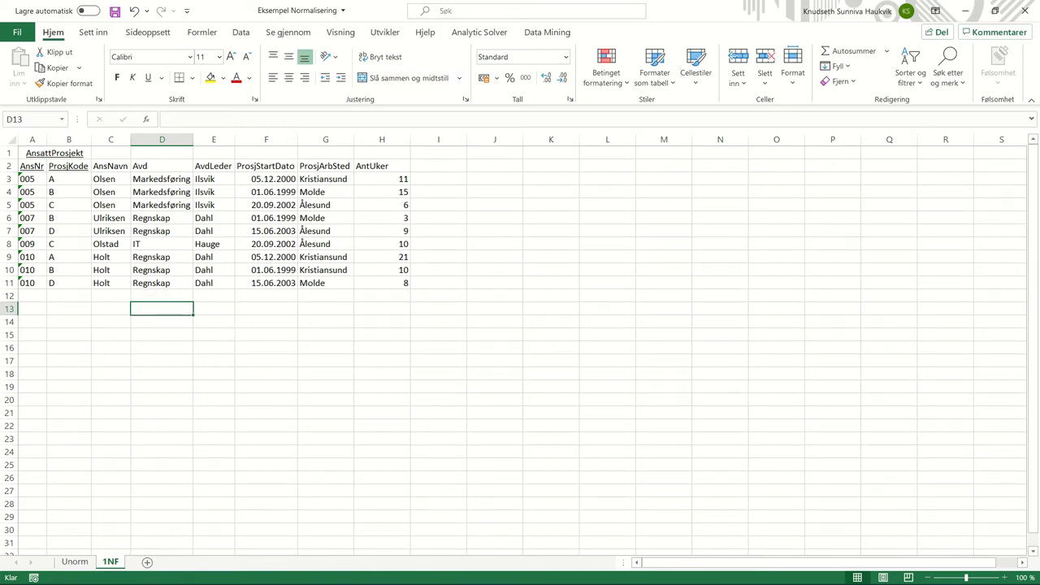
# - Copy the 1NF sheet to the end of the workbook as 1NF (2)
pyautogui.click(111, 562)
pyautogui.rightClick(111, 562)
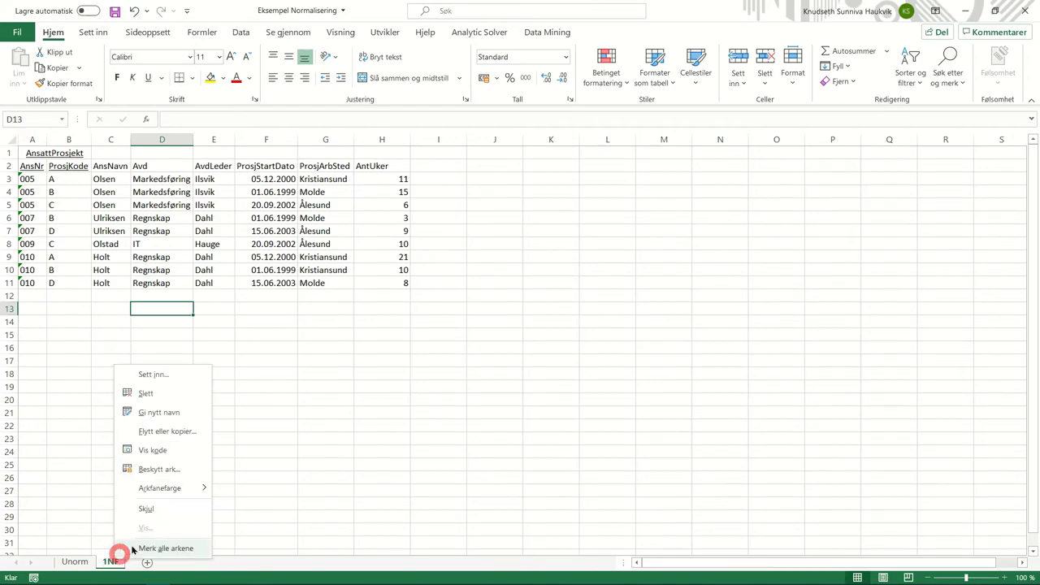
pyautogui.click(198, 429)
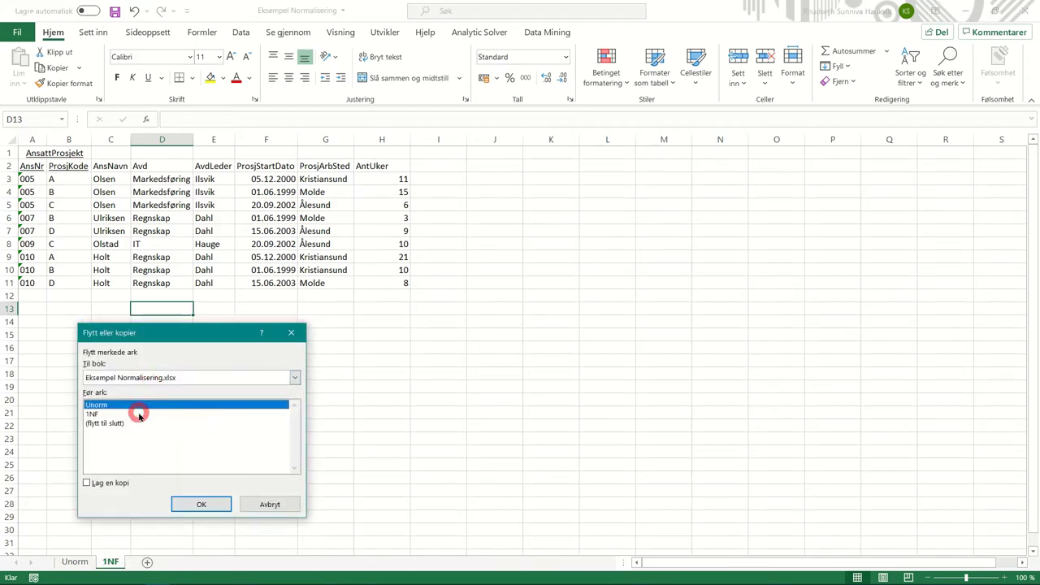
pyautogui.click(132, 413)
pyautogui.click(122, 424)
pyautogui.click(86, 484)
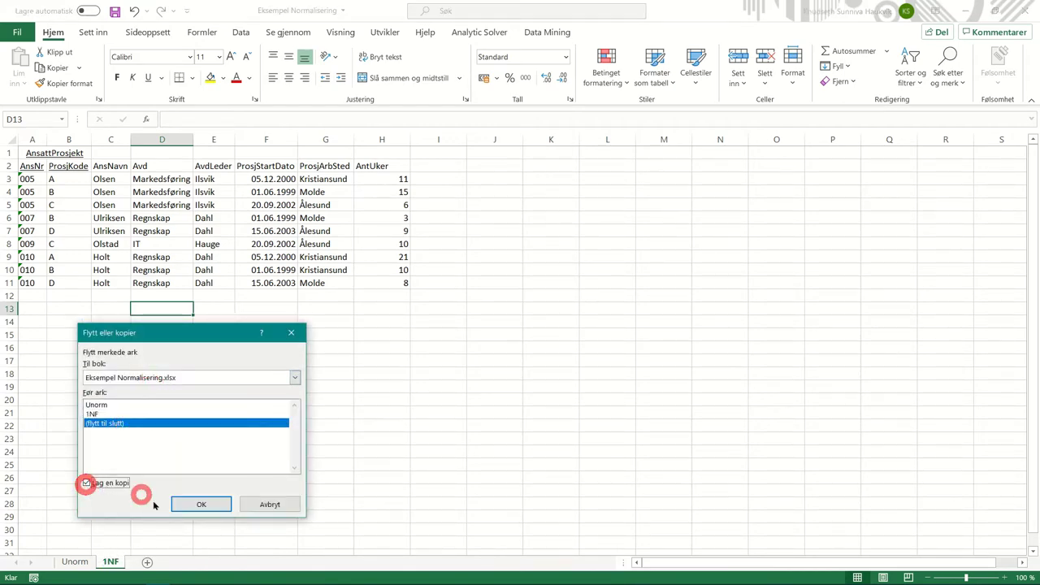
pyautogui.click(195, 505)
# - Rename the 1NF (2) sheet to 2NF
pyautogui.rightClick(152, 563)
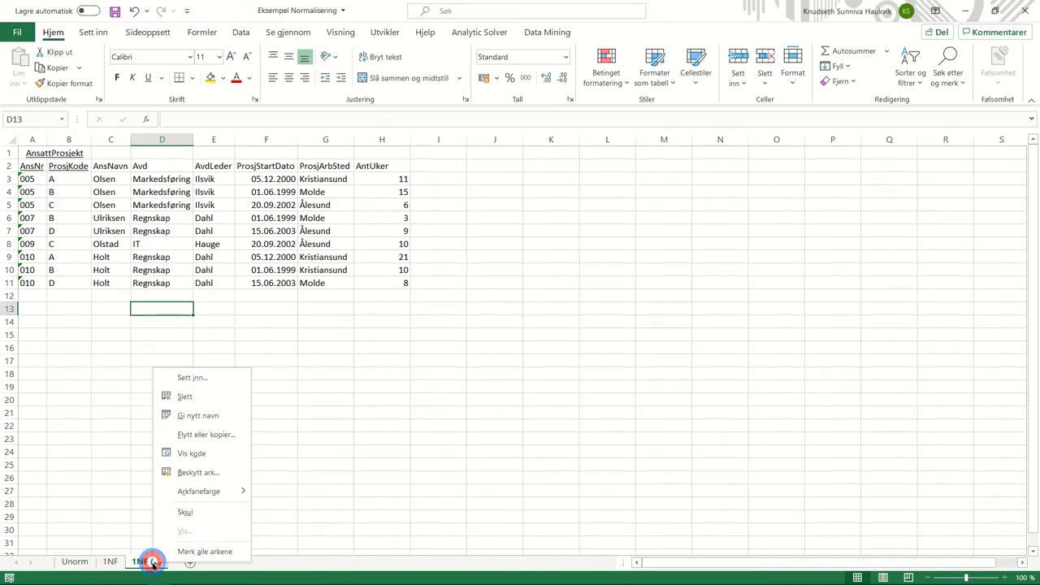
pyautogui.click(202, 421)
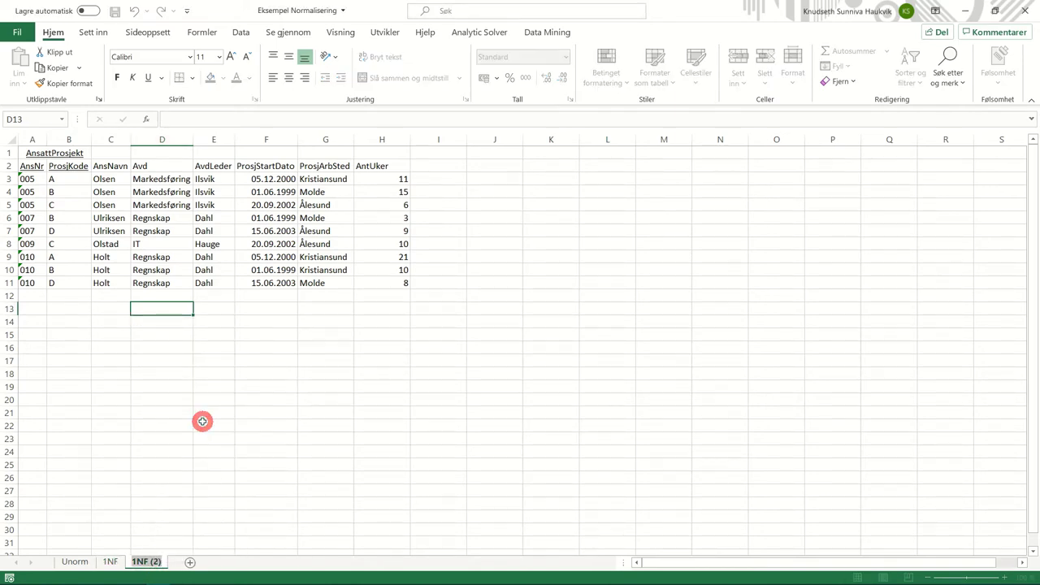
pyautogui.write('2NF')
pyautogui.click(203, 421)
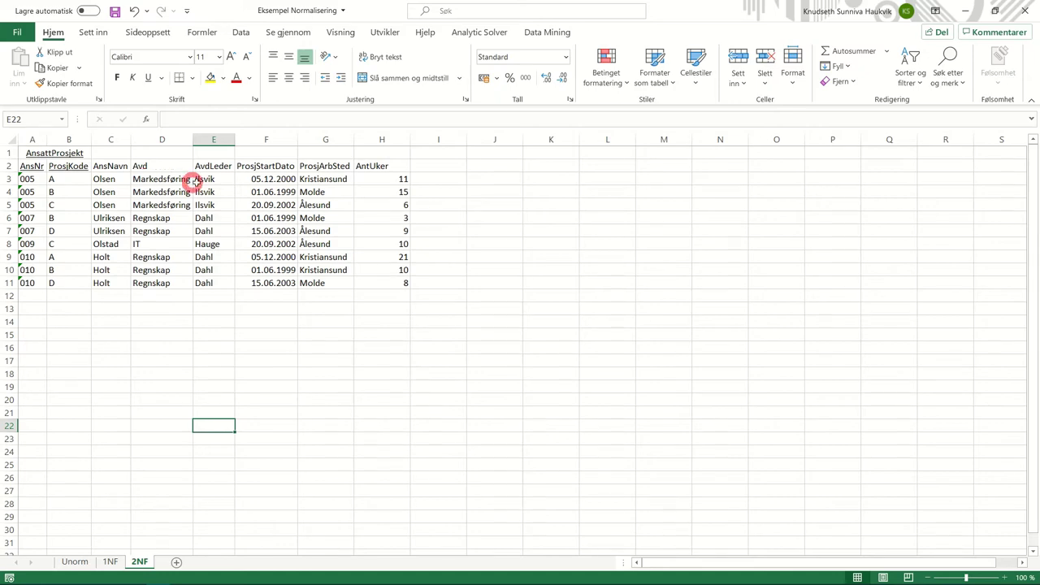
# - Copy one row each for employees 005, 007, 009 and 010 into a table below at A14
pyautogui.click(28, 180)
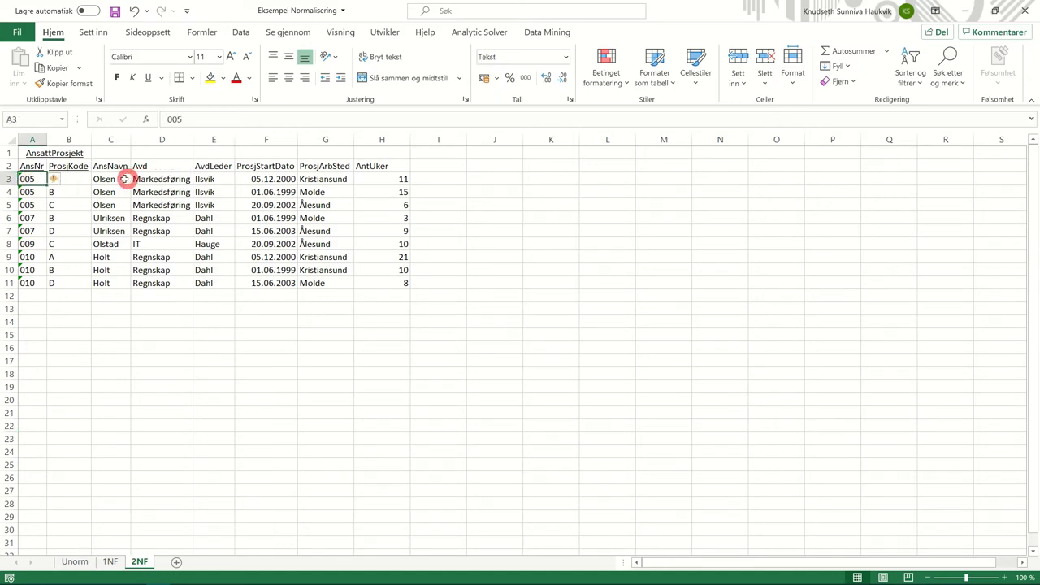
pyautogui.moveTo(113, 179); pyautogui.dragTo(199, 179)
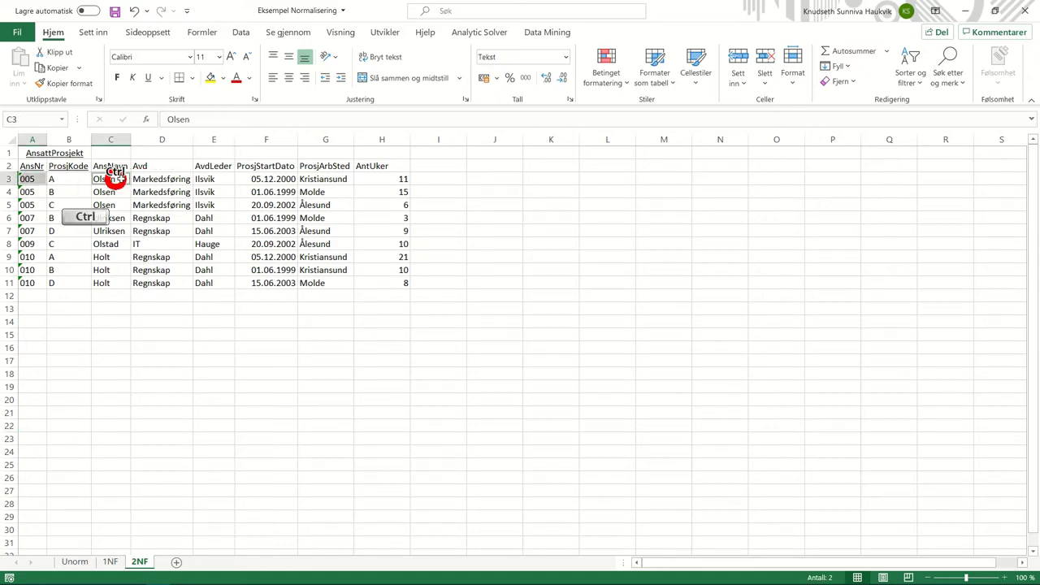
pyautogui.click(27, 218)
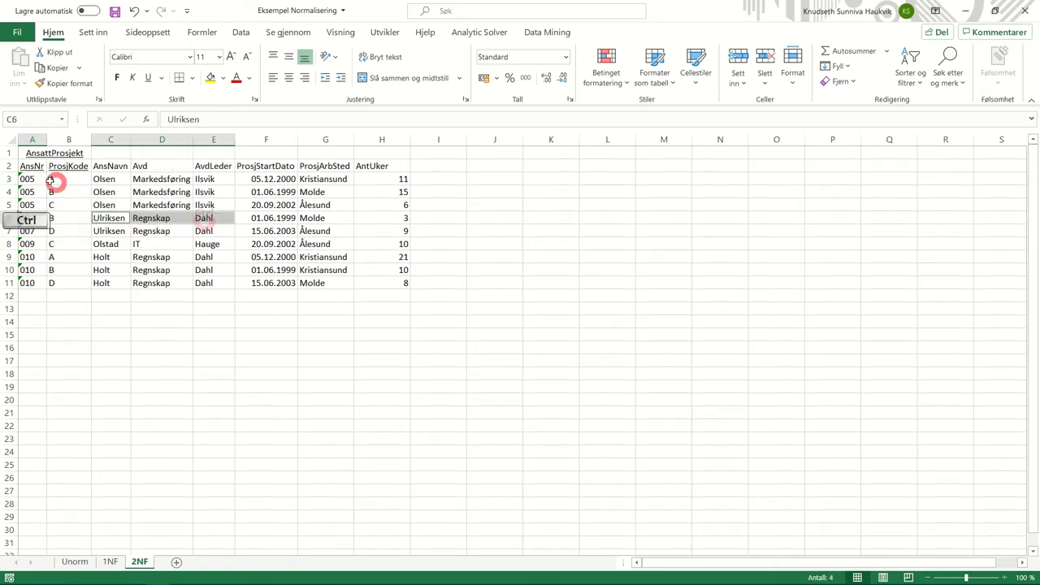
pyautogui.keyDown('ctrl'); pyautogui.click(33, 179); pyautogui.keyUp('ctrl')
pyautogui.moveTo(111, 179); pyautogui.dragTo(175, 178)
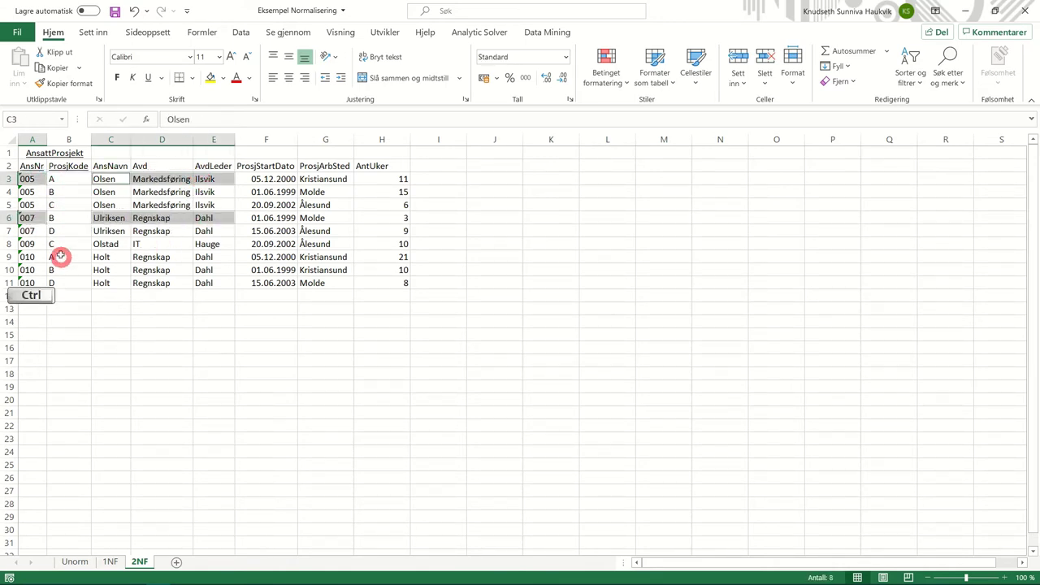
pyautogui.keyDown('ctrl'); pyautogui.click(31, 244); pyautogui.keyUp('ctrl')
pyautogui.moveTo(121, 244); pyautogui.dragTo(204, 244)
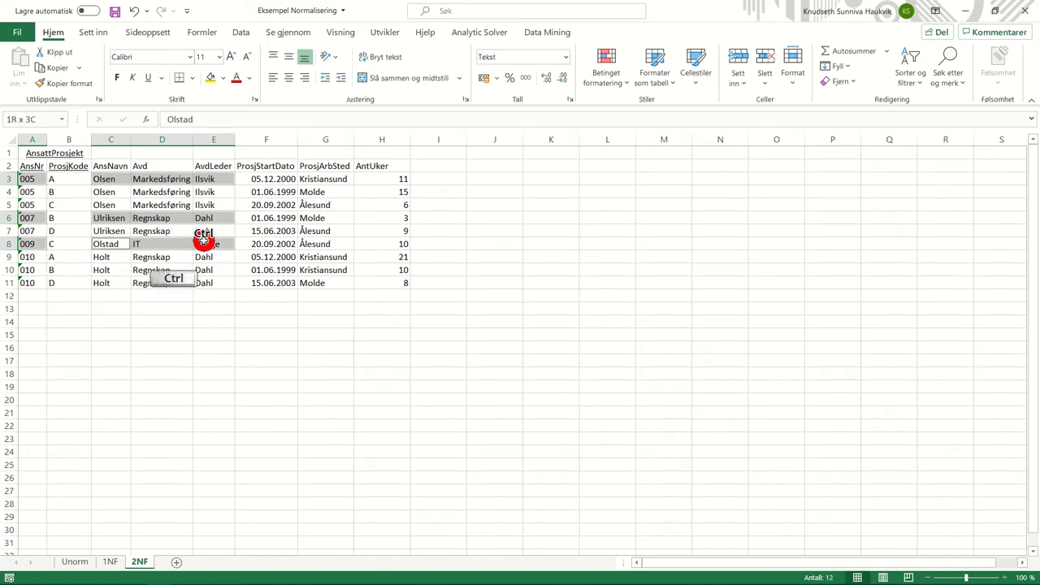
pyautogui.keyDown('ctrl'); pyautogui.click(25, 270); pyautogui.keyUp('ctrl')
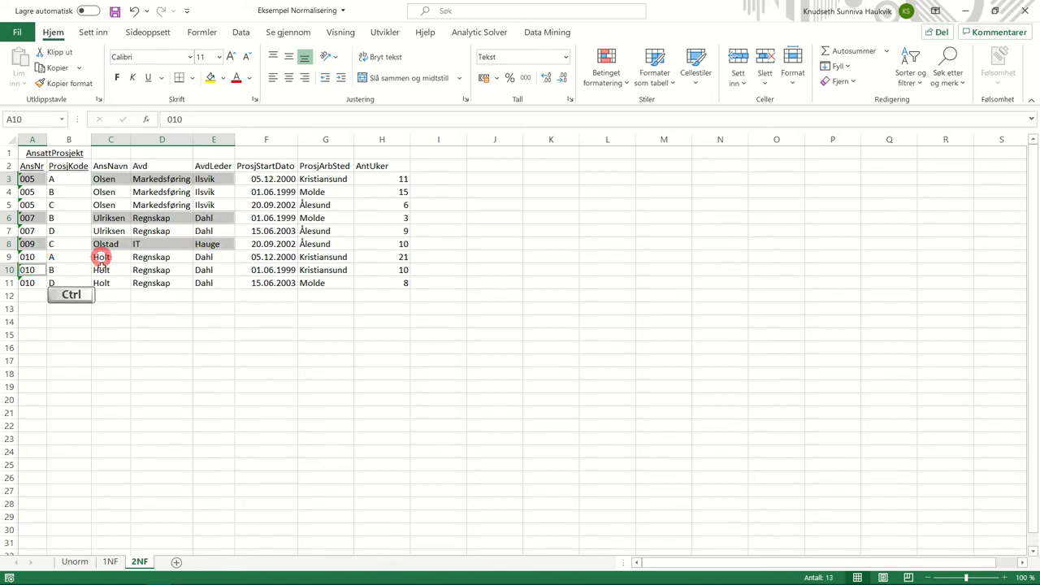
pyautogui.moveTo(100, 270); pyautogui.dragTo(198, 270)
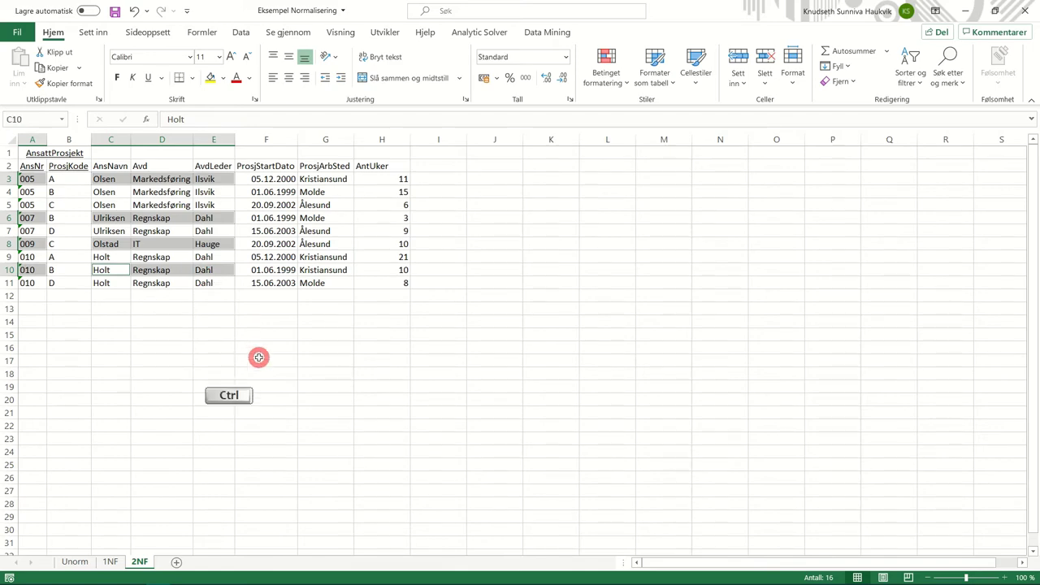
pyautogui.hotkey('ctrl', 'c')
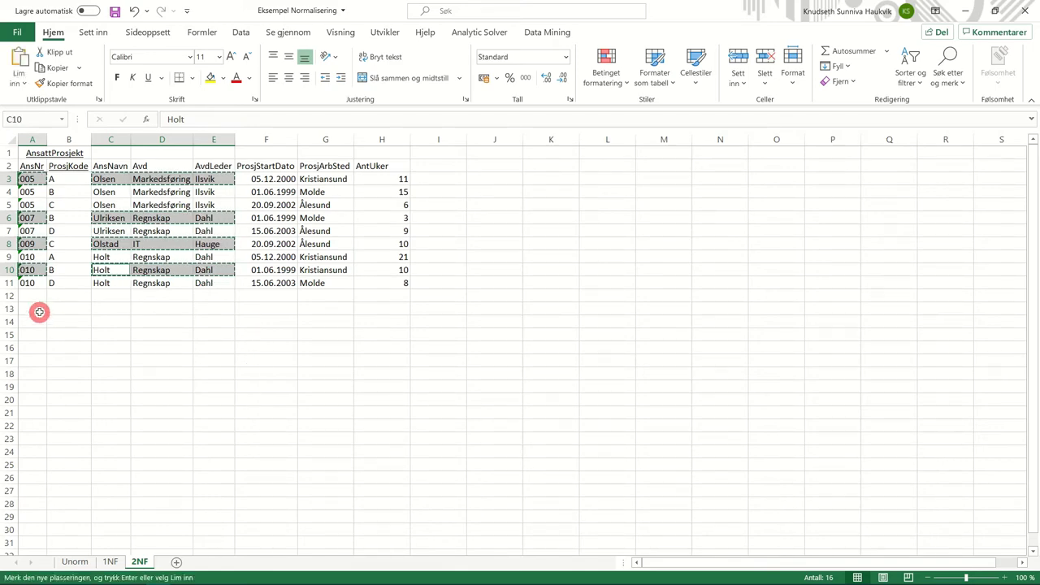
pyautogui.click(39, 323)
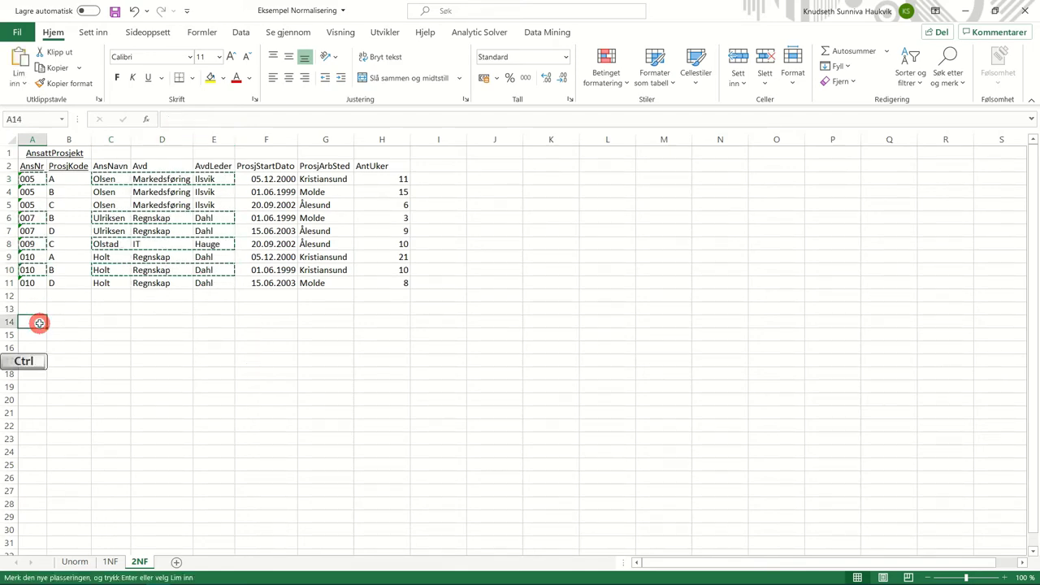
pyautogui.hotkey('ctrl', 'v')
# - Add AnsNr, AnsNavn, Avd and AvdLeder headers above those rows and autofit column C
pyautogui.click(92, 404)
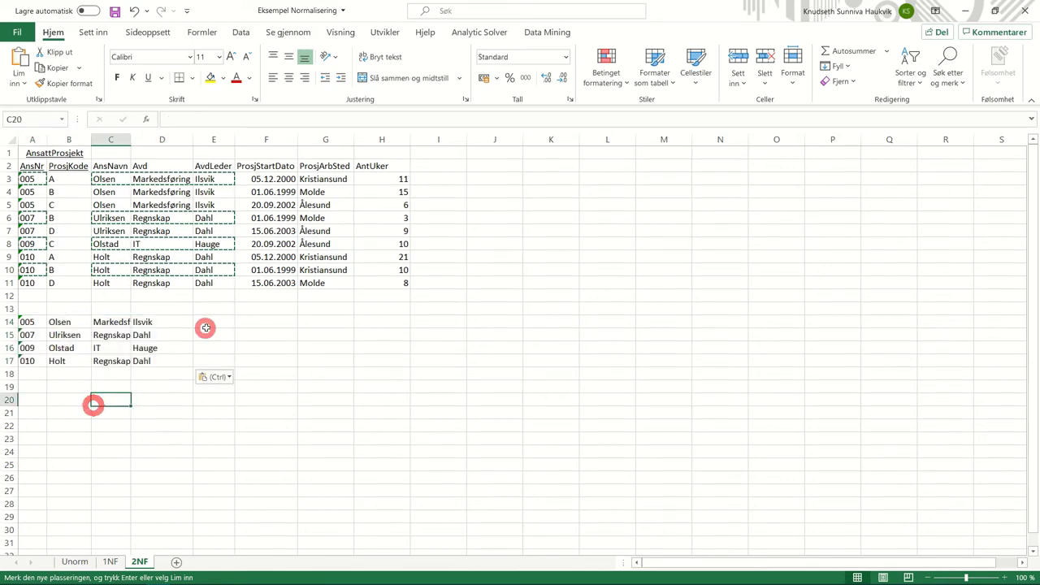
pyautogui.click(33, 167)
pyautogui.moveTo(111, 167); pyautogui.dragTo(213, 167)
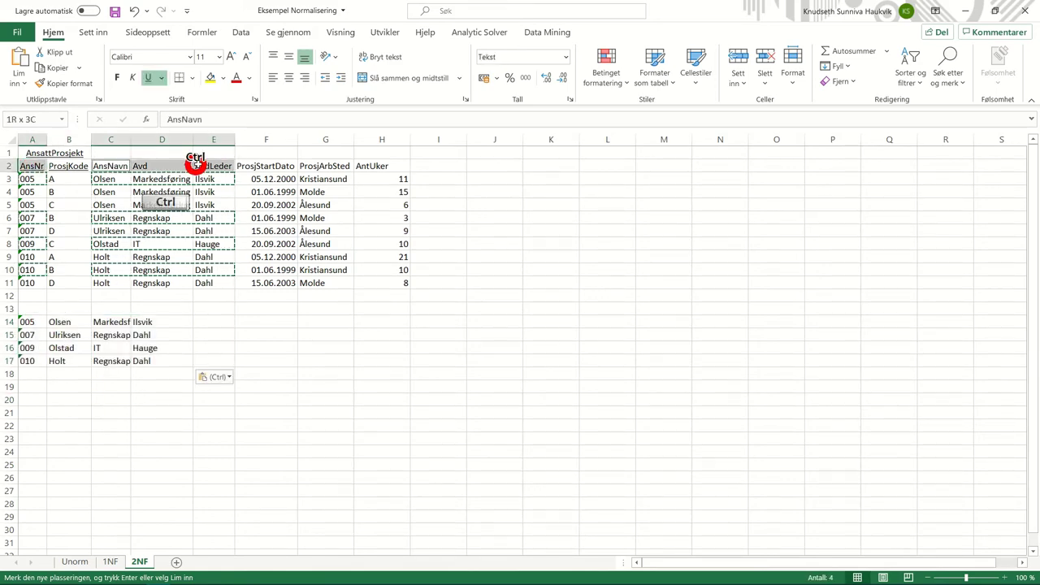
pyautogui.click(24, 309)
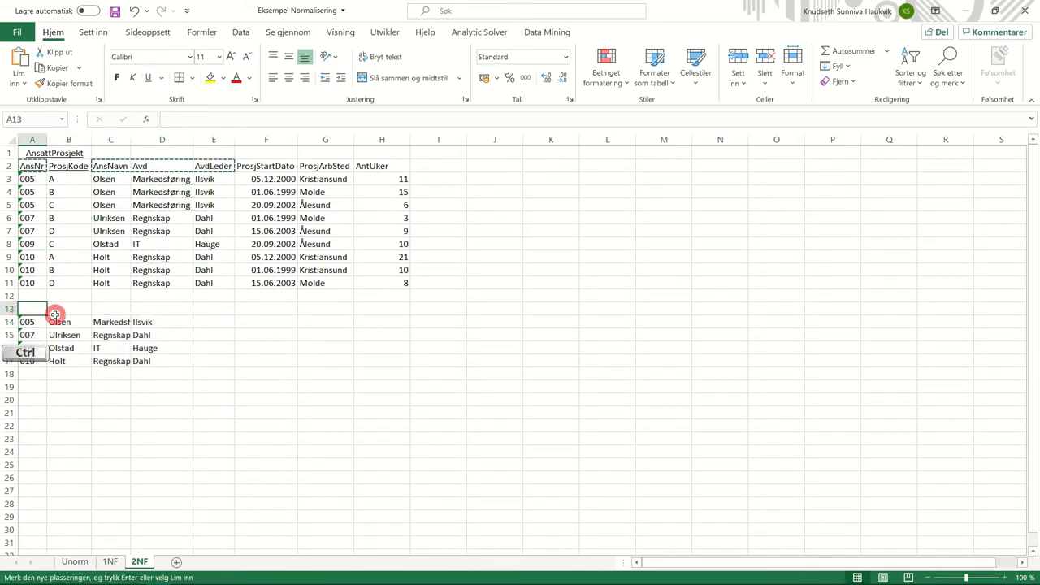
pyautogui.hotkey('ctrl', 'v')
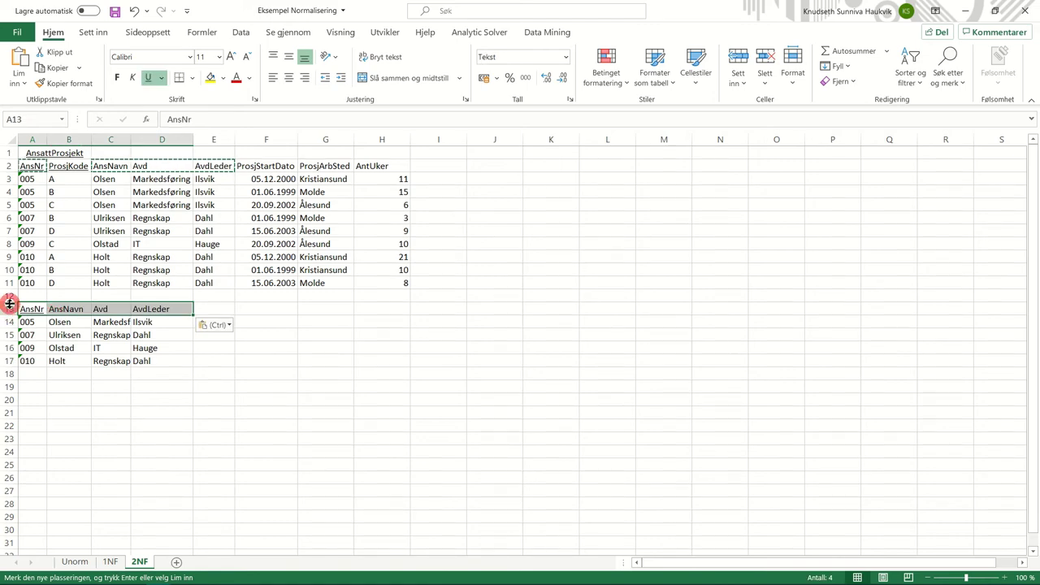
pyautogui.click(9, 306)
pyautogui.rightClick(9, 309)
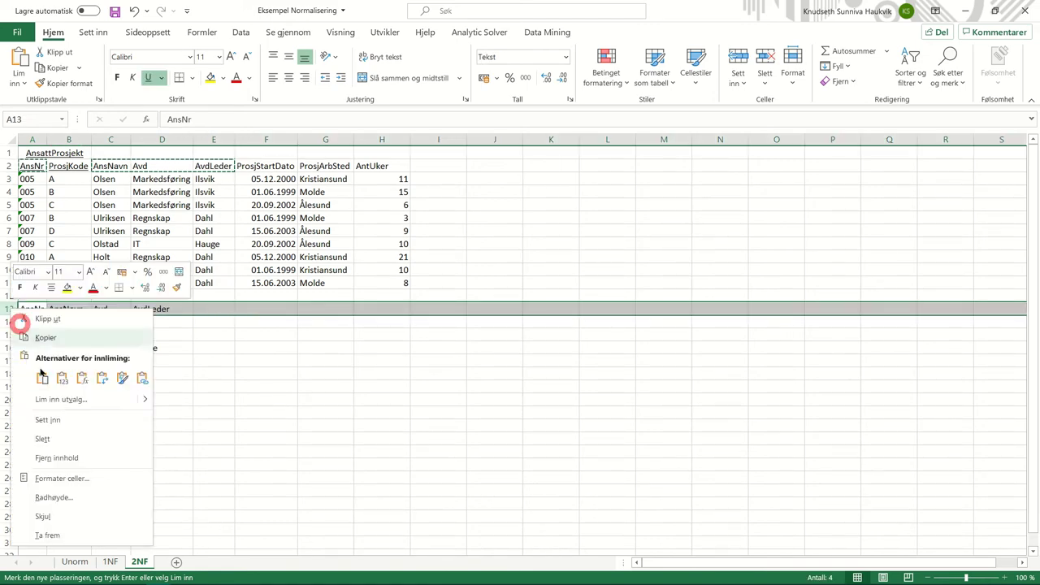
pyautogui.click(61, 416)
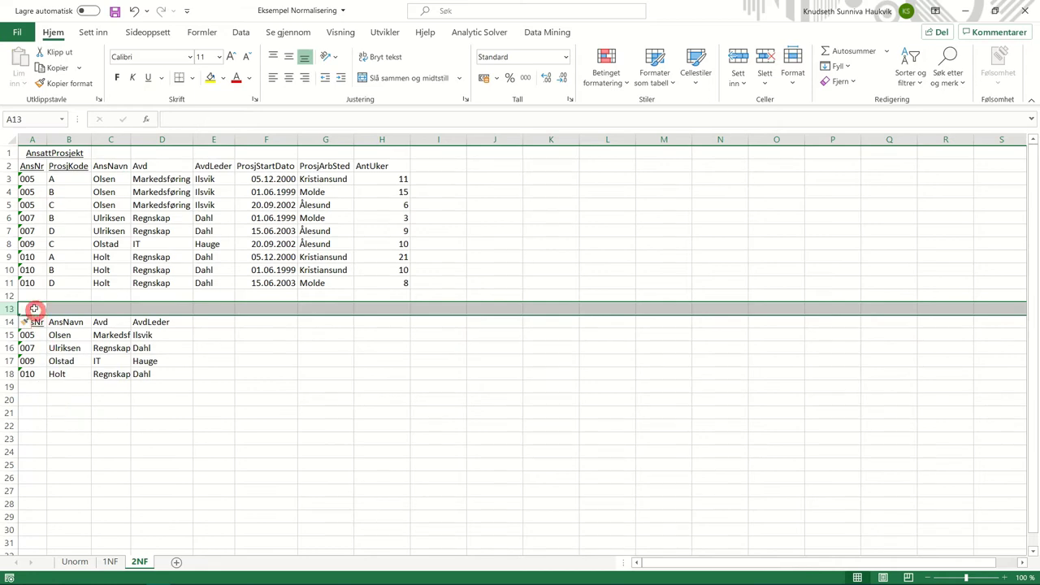
pyautogui.click(184, 387)
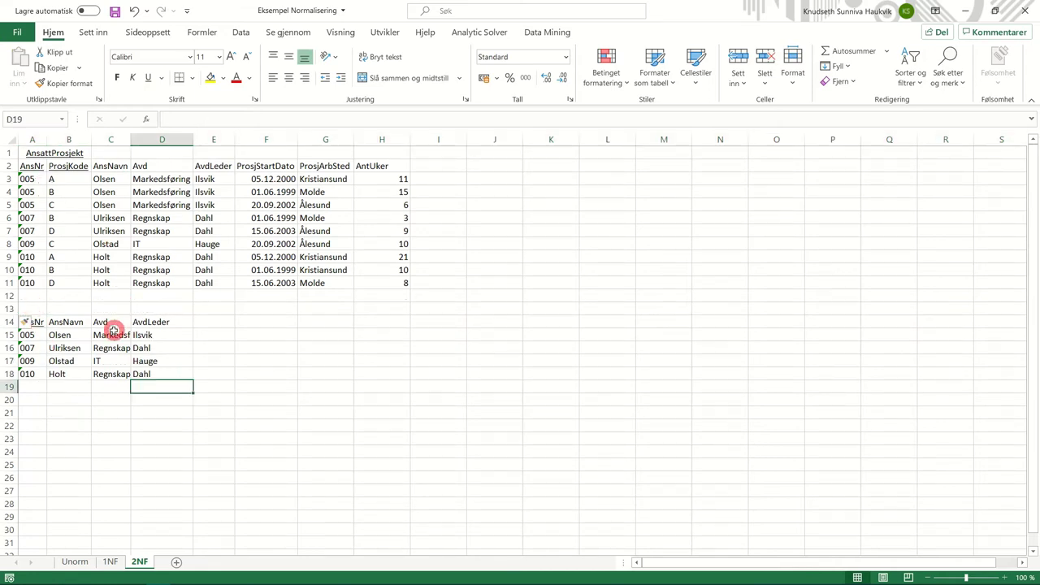
pyautogui.click(37, 309)
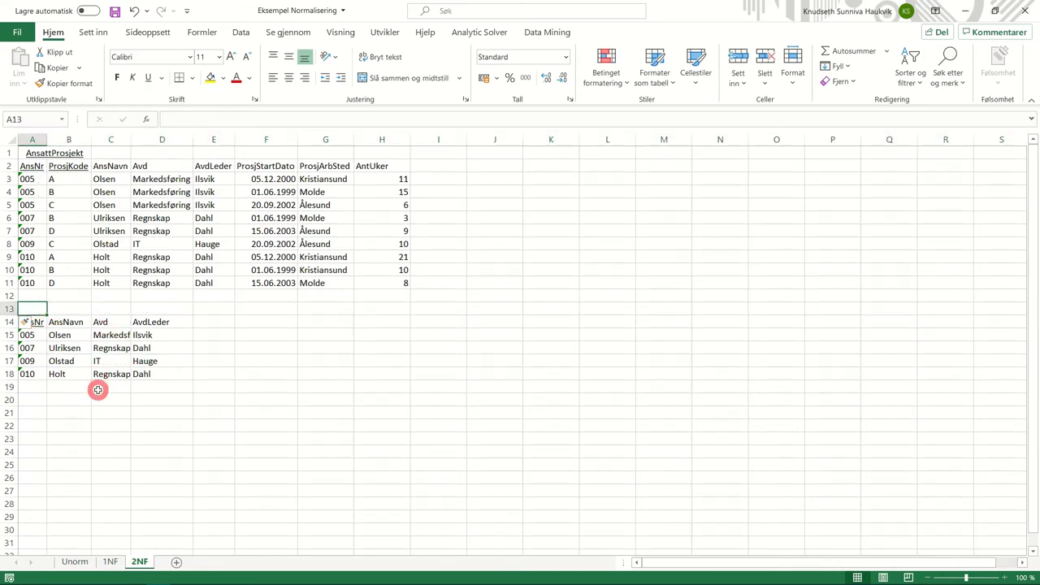
pyautogui.doubleClick(130, 139)
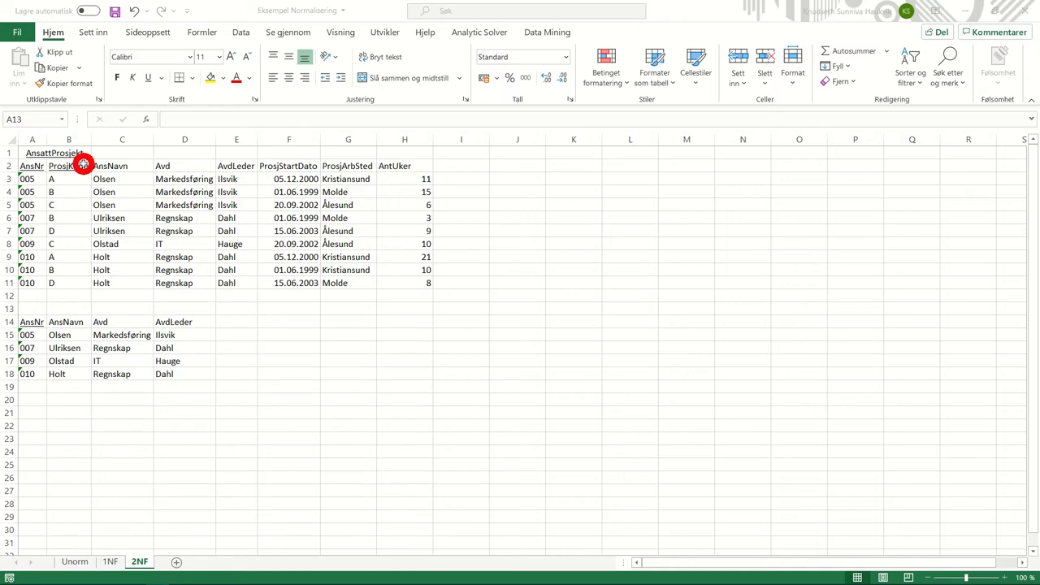
# - Copy ProsjKode A–D with their ProsjStartDato dates into a project table at F14
pyautogui.moveTo(83, 165); pyautogui.dragTo(85, 200)
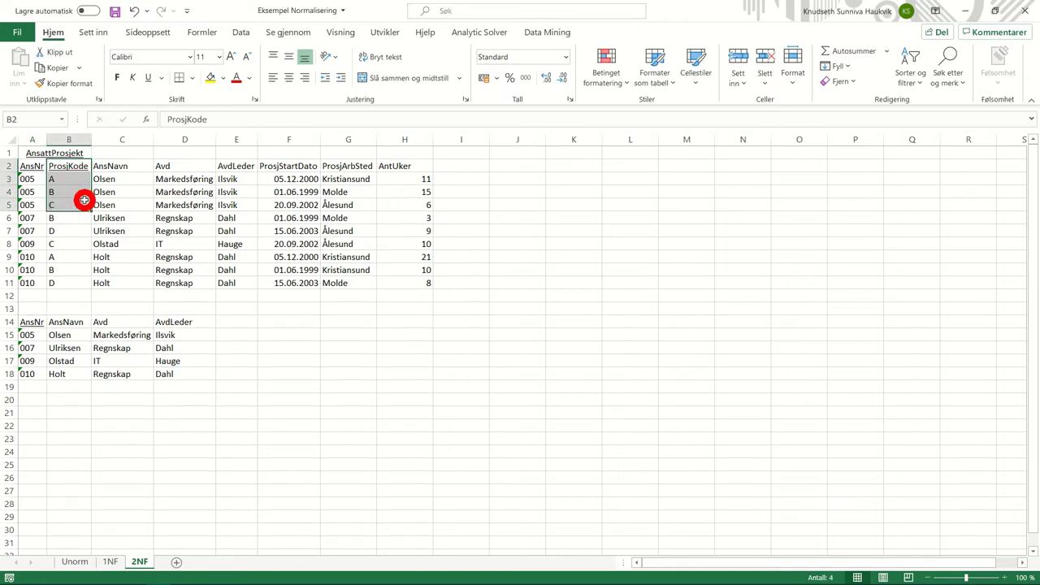
pyautogui.moveTo(279, 166); pyautogui.dragTo(284, 203)
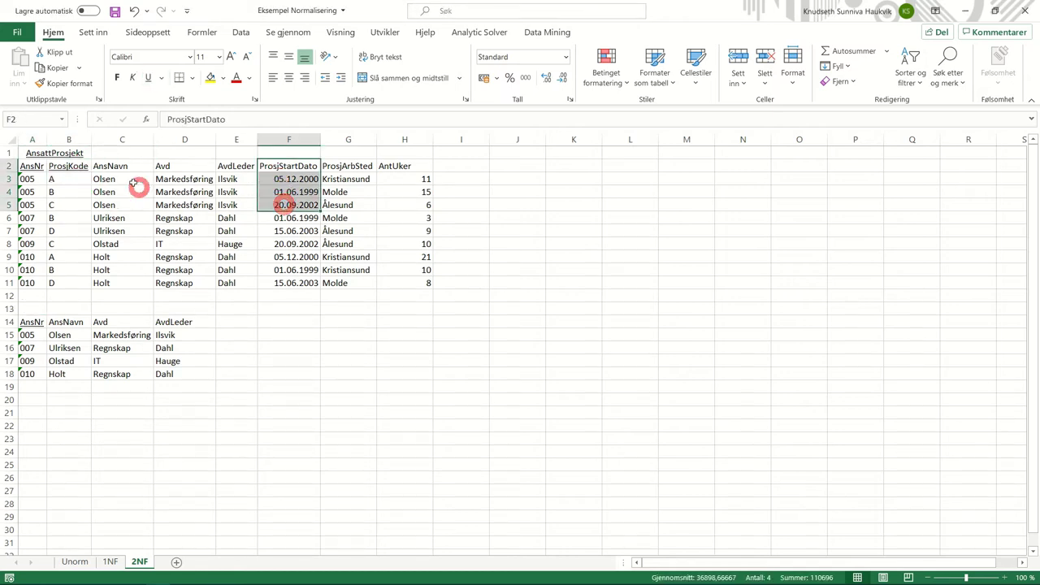
pyautogui.moveTo(83, 167); pyautogui.dragTo(81, 204)
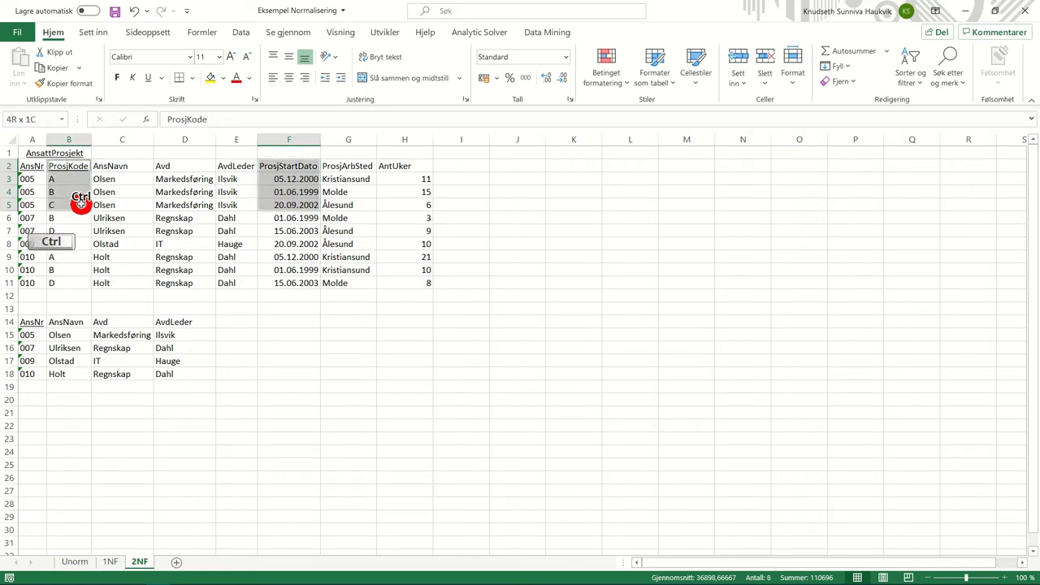
pyautogui.keyDown('ctrl'); pyautogui.click(84, 230); pyautogui.keyUp('ctrl')
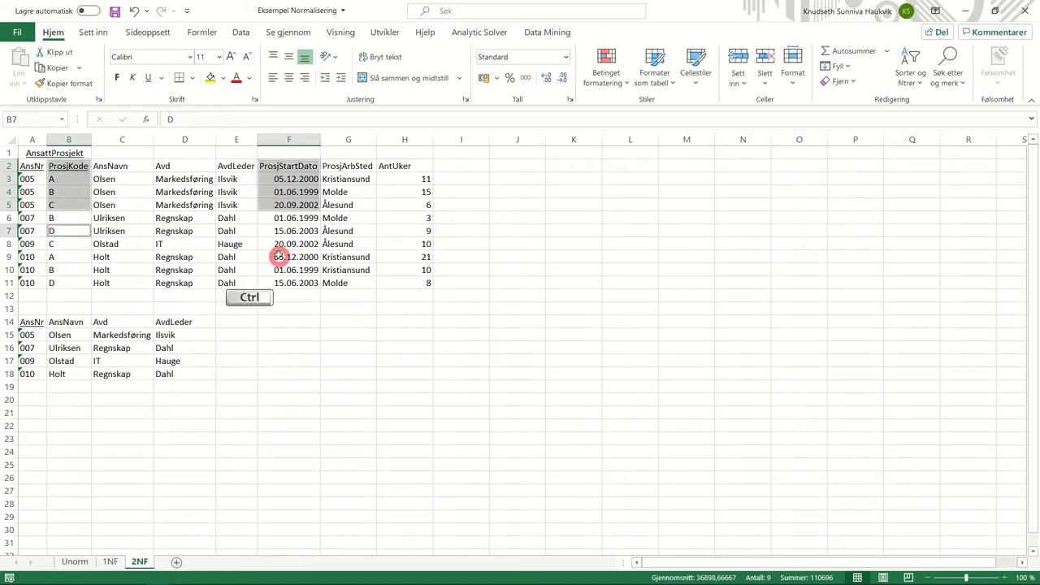
pyautogui.keyDown('ctrl'); pyautogui.click(281, 231); pyautogui.keyUp('ctrl')
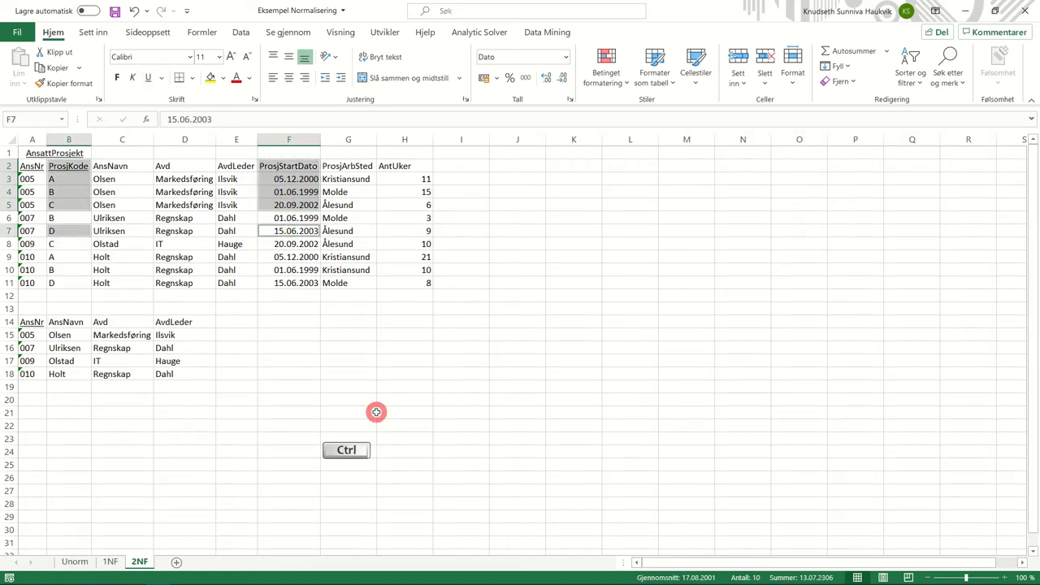
pyautogui.hotkey('ctrl', 'c')
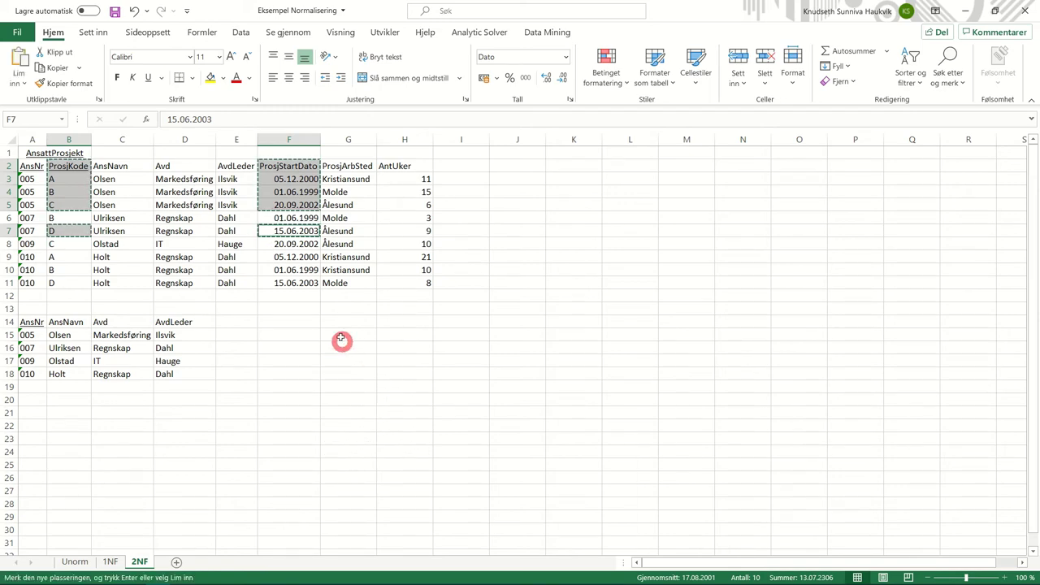
pyautogui.click(292, 321)
pyautogui.hotkey('ctrl', 'v')
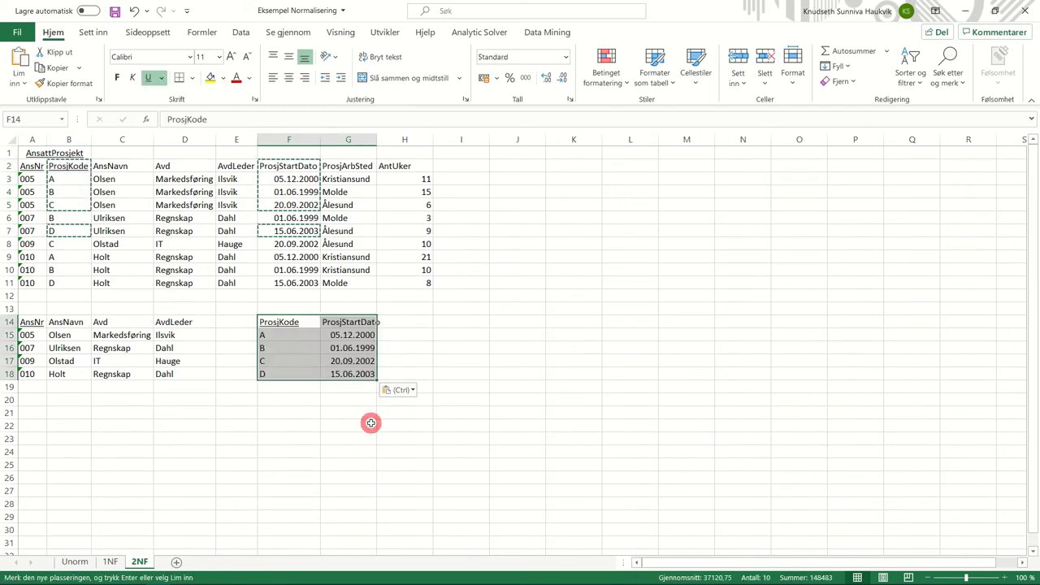
pyautogui.click(370, 422)
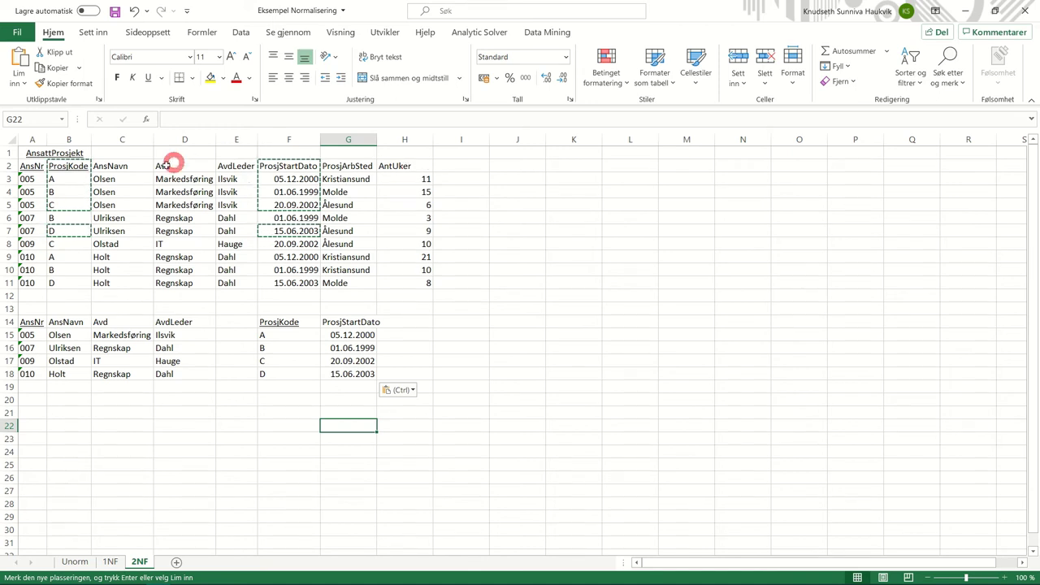
# - Delete the AnsNavn and Avd cells from the top table, shifting cells left
pyautogui.click(111, 163)
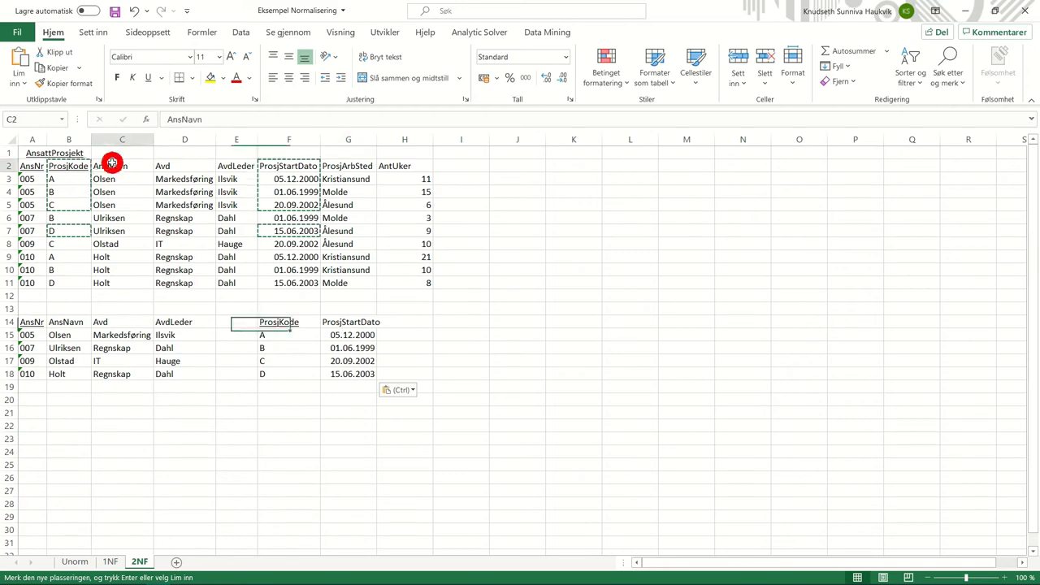
pyautogui.moveTo(111, 162); pyautogui.dragTo(108, 283)
pyautogui.rightClick(115, 235)
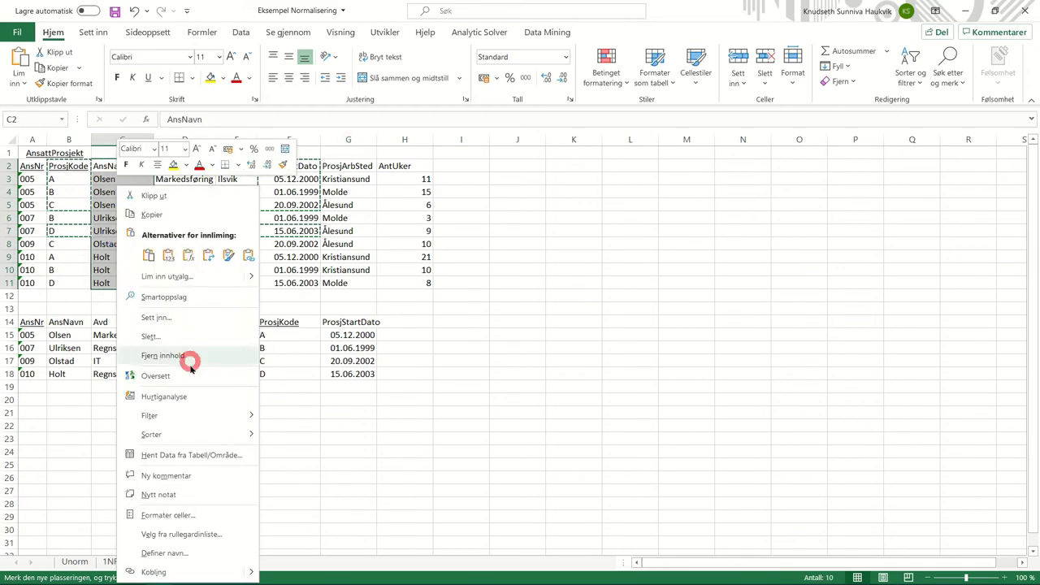
pyautogui.click(179, 331)
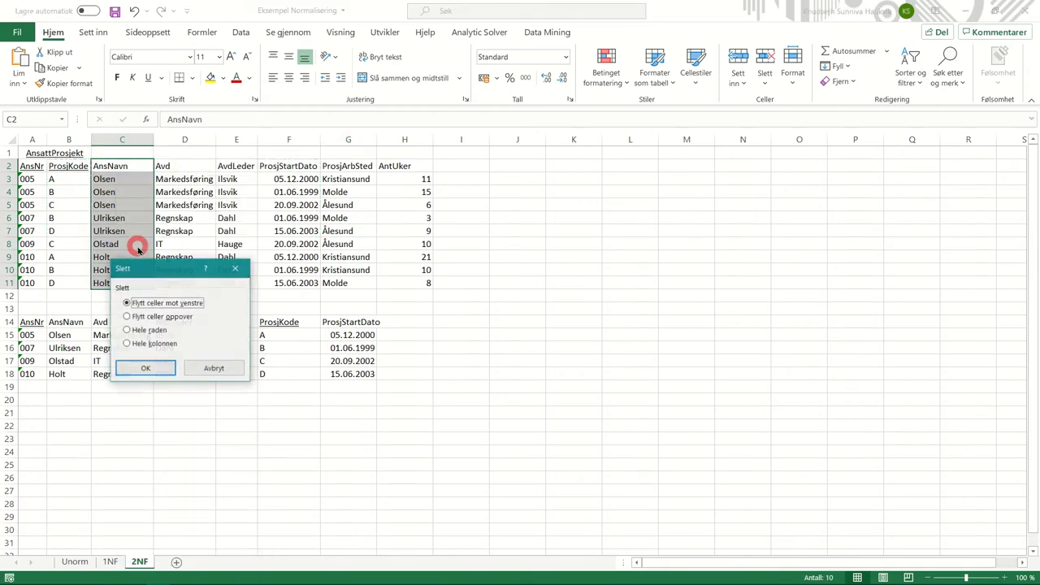
pyautogui.click(146, 366)
pyautogui.moveTo(126, 167); pyautogui.dragTo(123, 284)
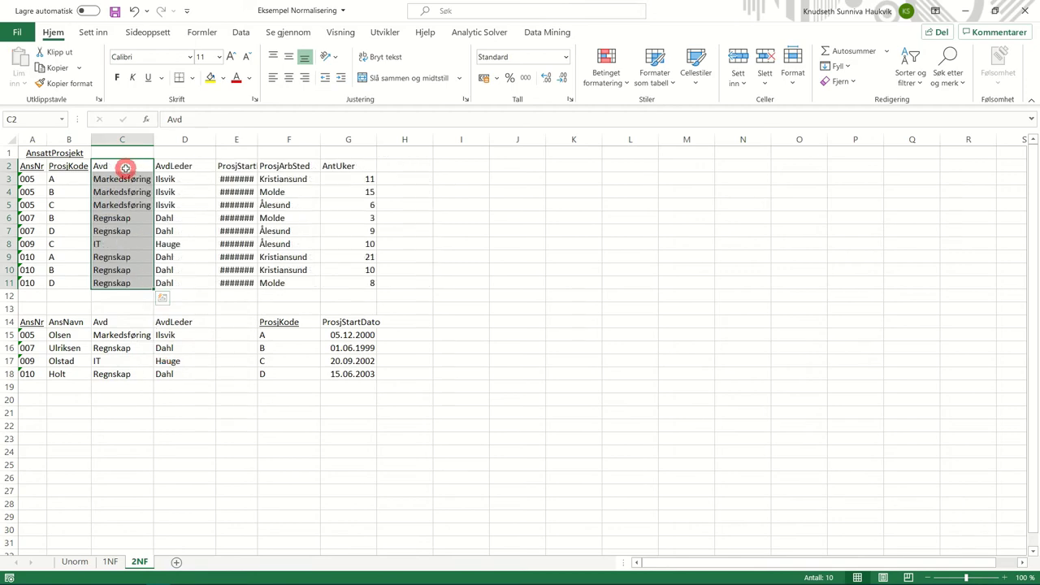
pyautogui.rightClick(127, 234)
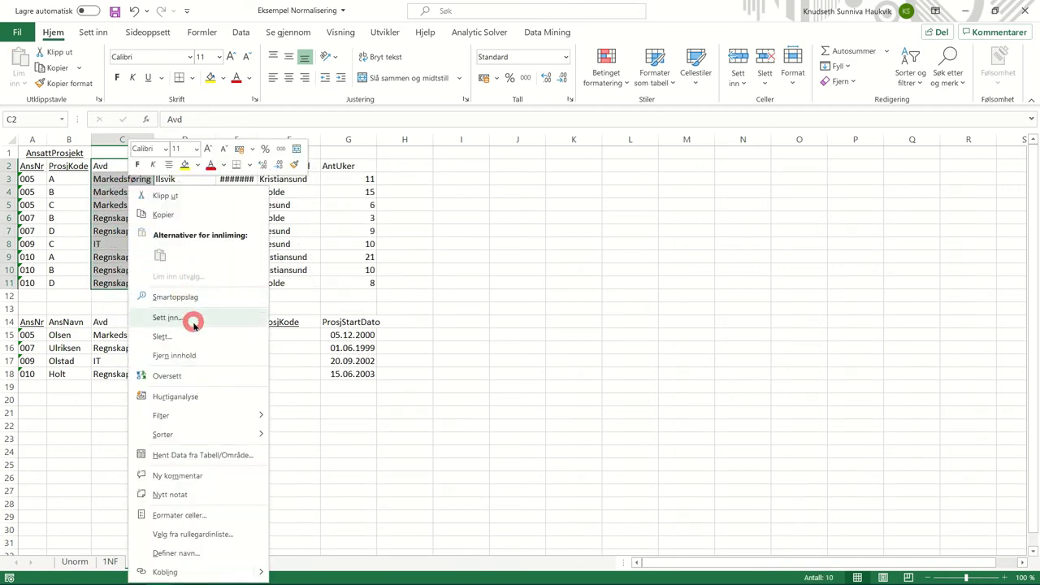
pyautogui.click(195, 334)
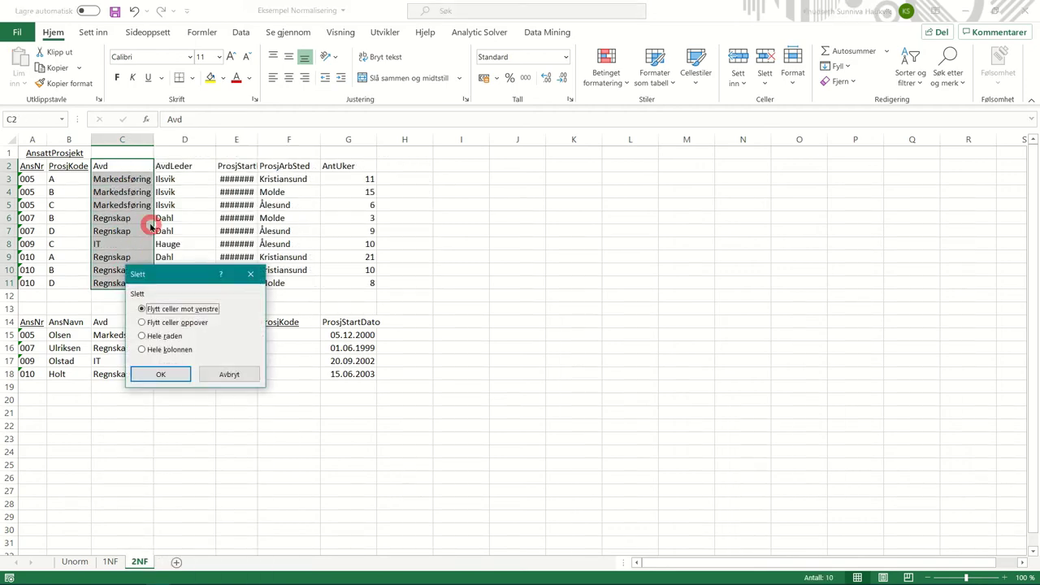
pyautogui.click(162, 372)
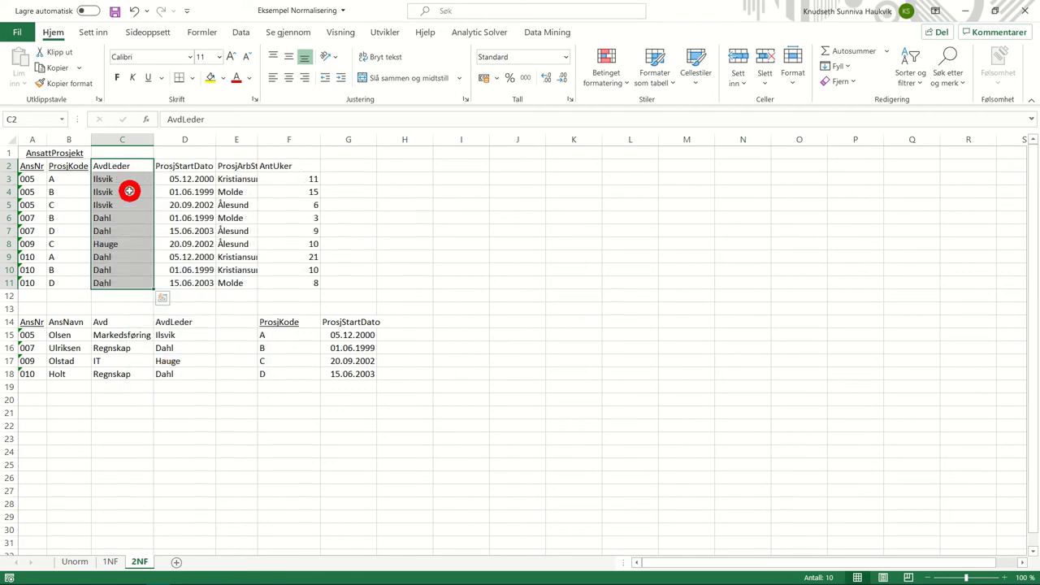
# - Delete the AvdLeder and ProsjStartDato cells from the top table, shifting cells left
pyautogui.click(128, 191)
pyautogui.moveTo(123, 167); pyautogui.dragTo(122, 282)
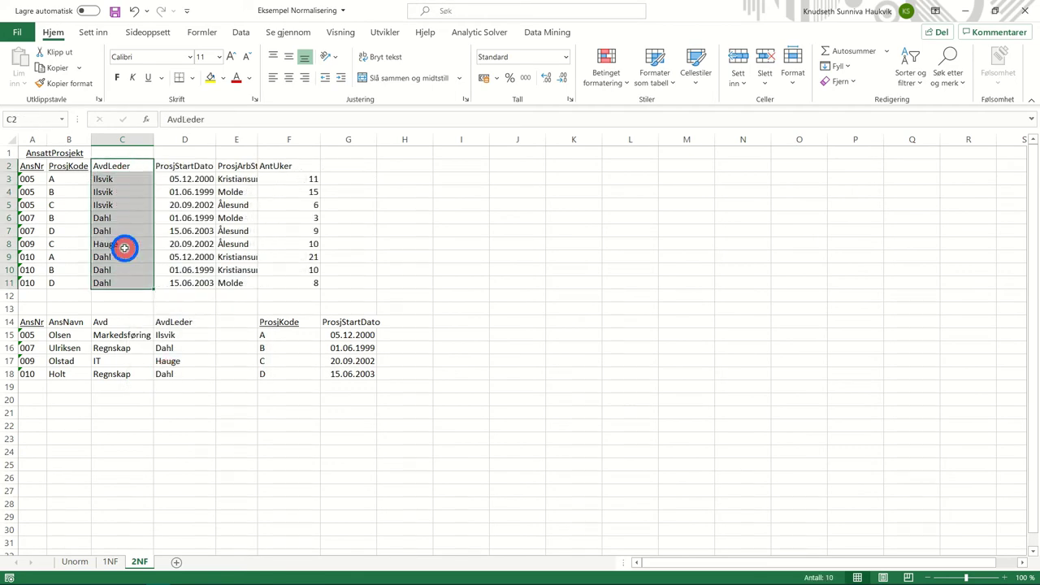
pyautogui.rightClick(124, 246)
pyautogui.click(179, 325)
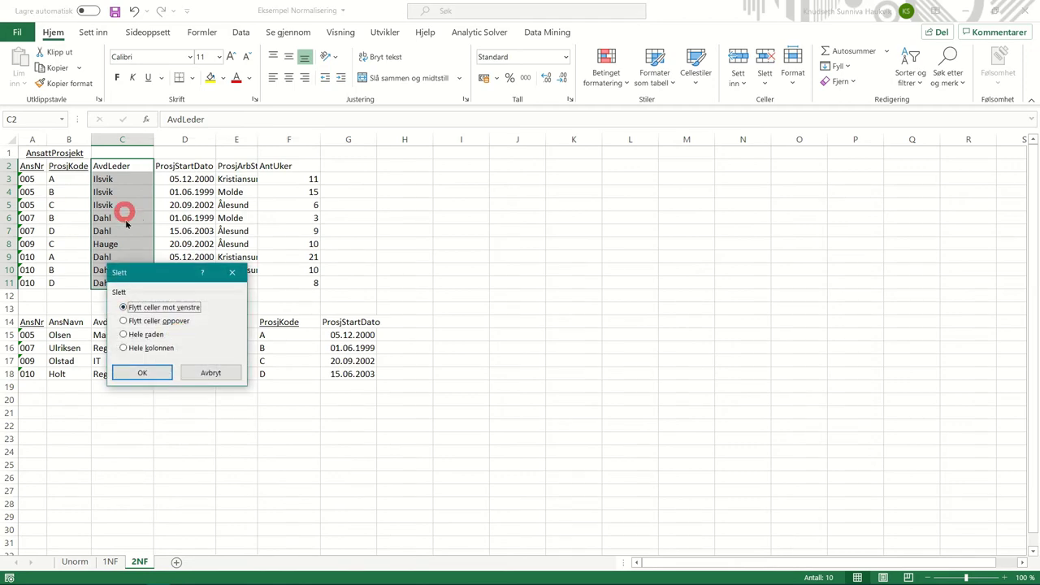
pyautogui.click(135, 369)
pyautogui.click(130, 177)
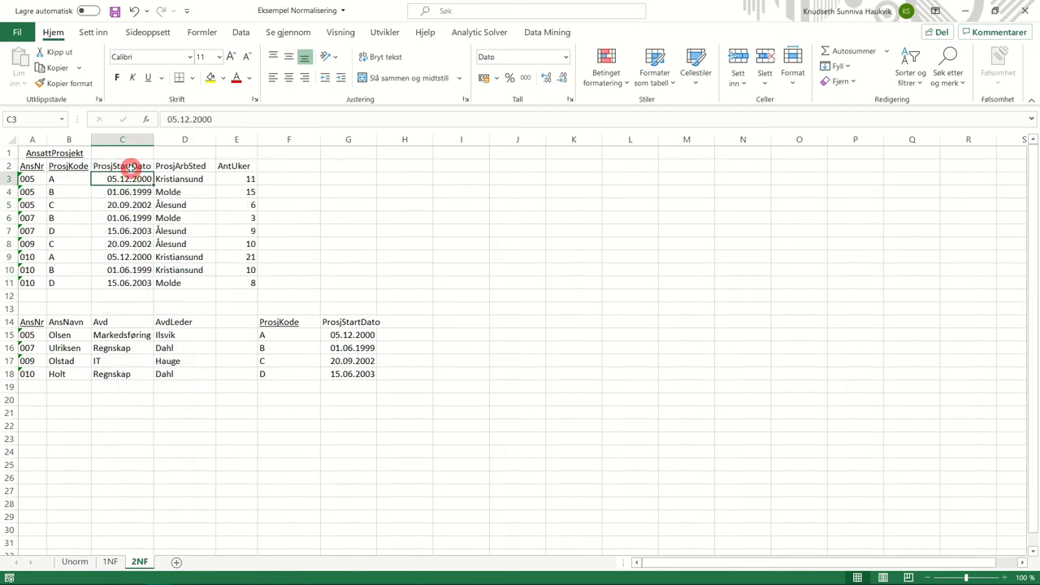
pyautogui.moveTo(123, 167); pyautogui.dragTo(139, 281)
pyautogui.rightClick(133, 236)
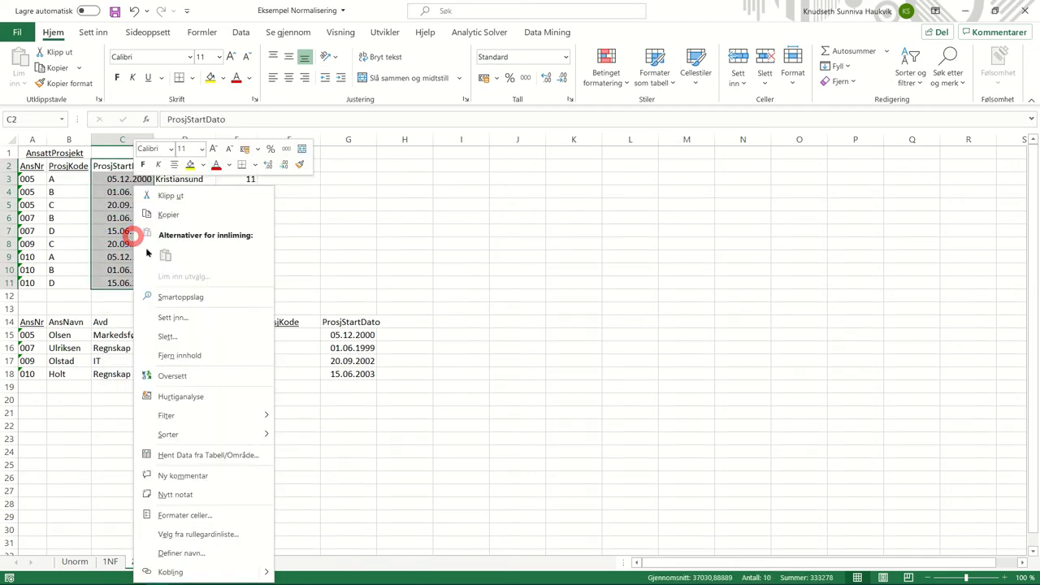
pyautogui.click(179, 320)
pyautogui.click(179, 335)
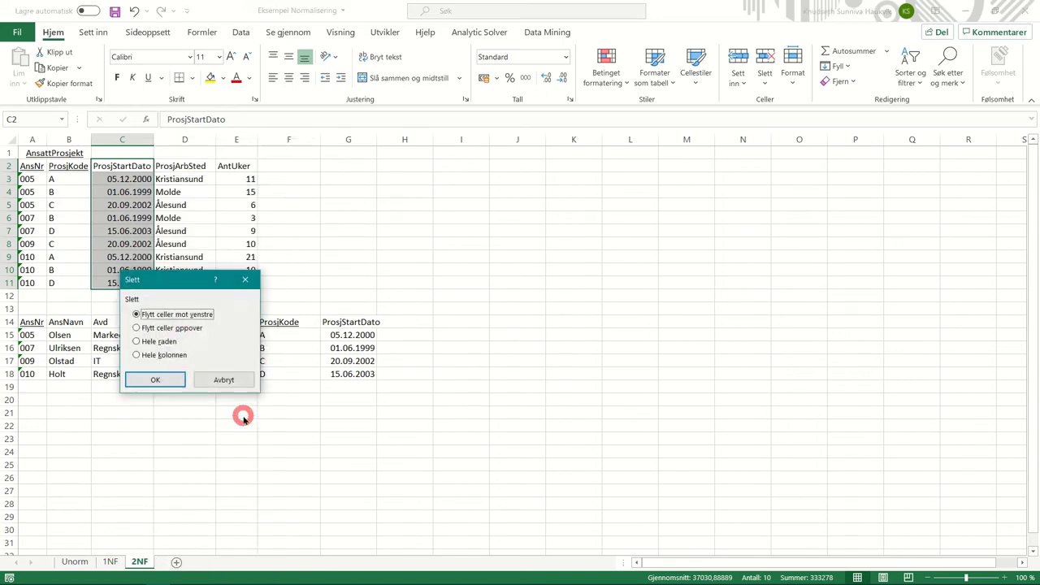
pyautogui.click(158, 383)
pyautogui.click(156, 413)
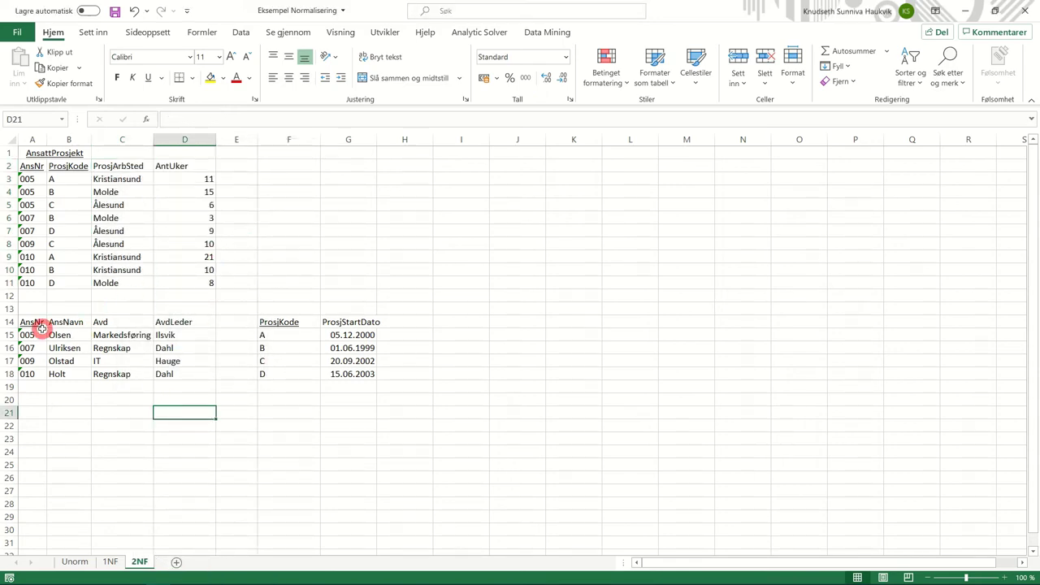
# - Enter the title AnsattAvdeling in merged A13:B13 and the title Prosjekt in F13
pyautogui.click(60, 326)
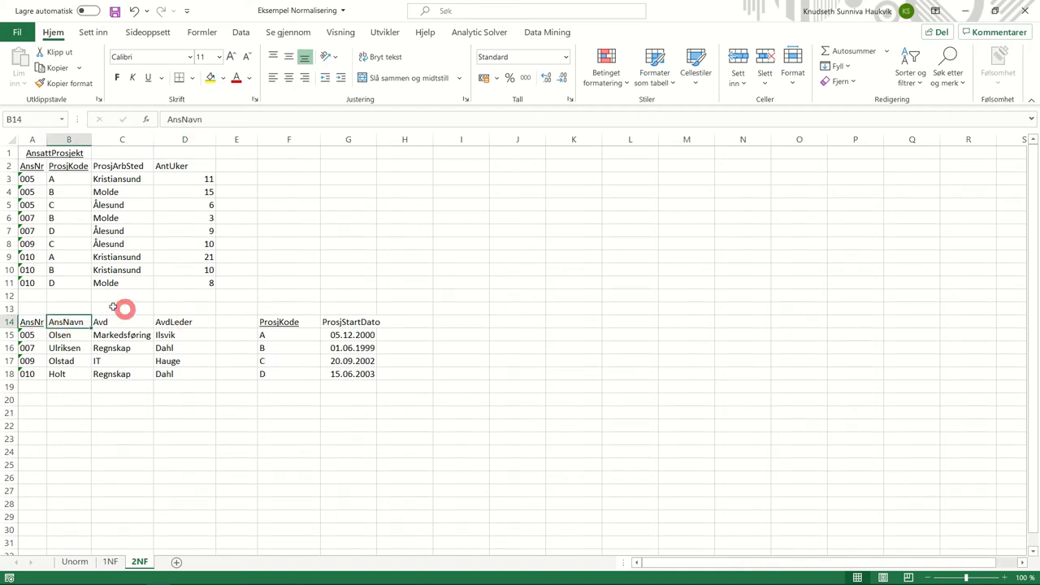
pyautogui.click(33, 307)
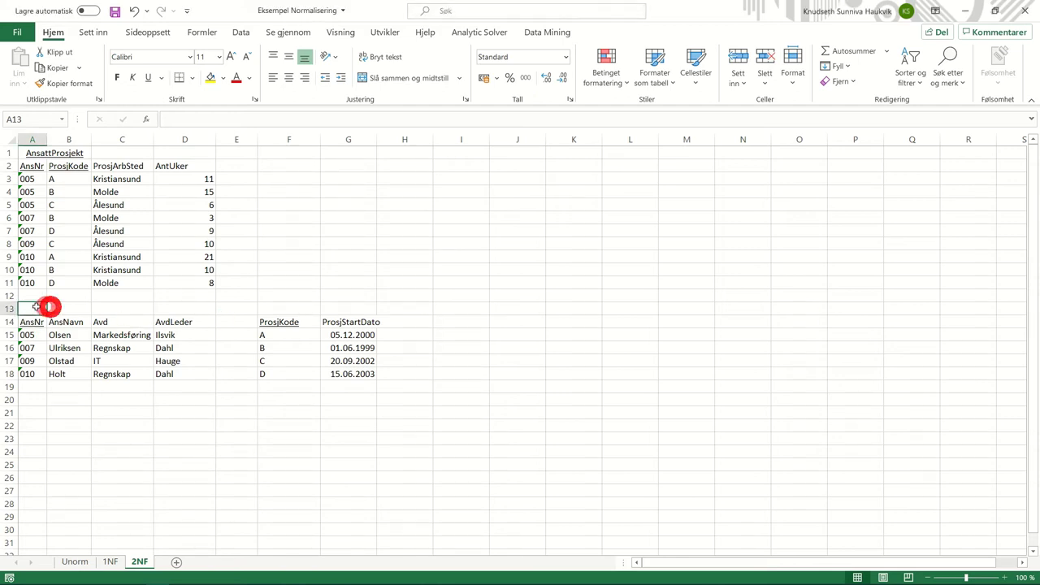
pyautogui.moveTo(39, 309); pyautogui.dragTo(73, 307)
pyautogui.click(386, 78)
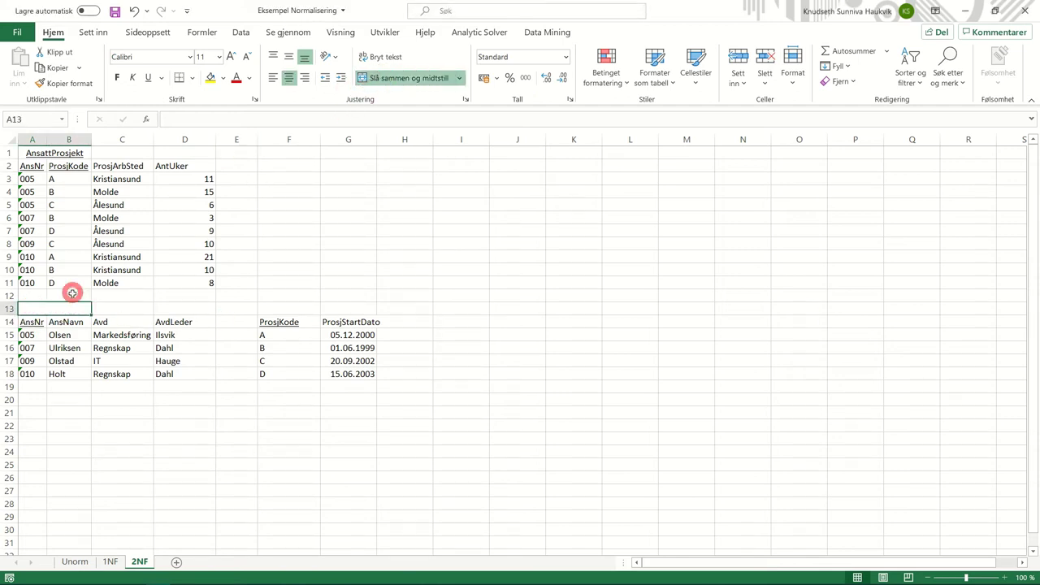
pyautogui.write('A')
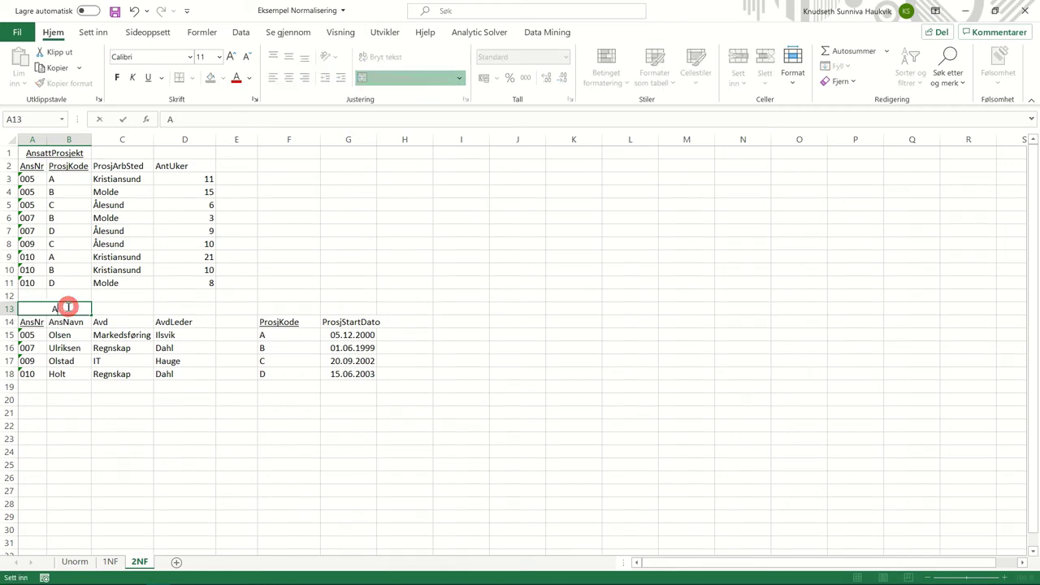
pyautogui.write('nsattAvdeling')
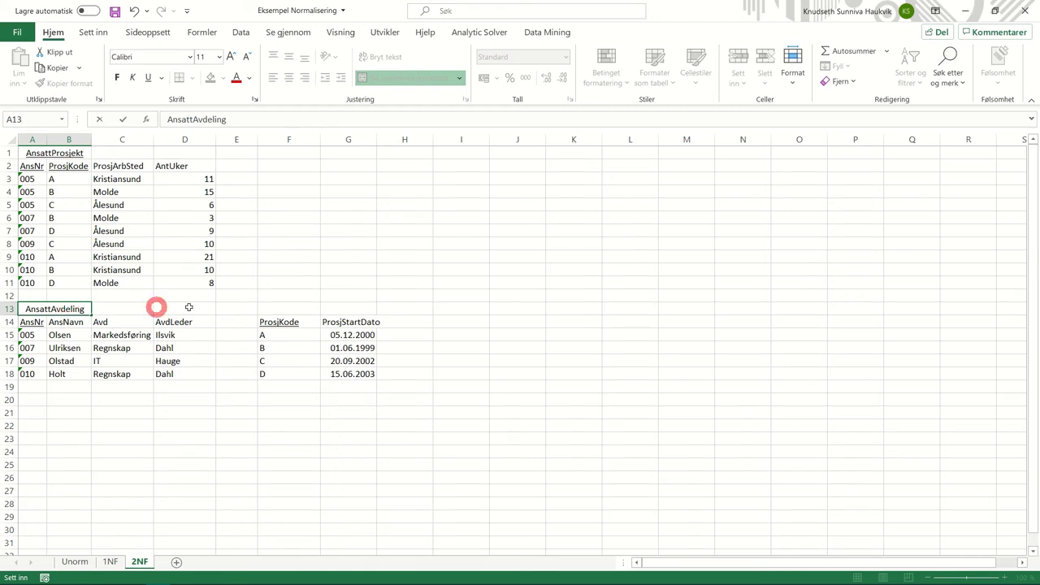
pyautogui.click(297, 308)
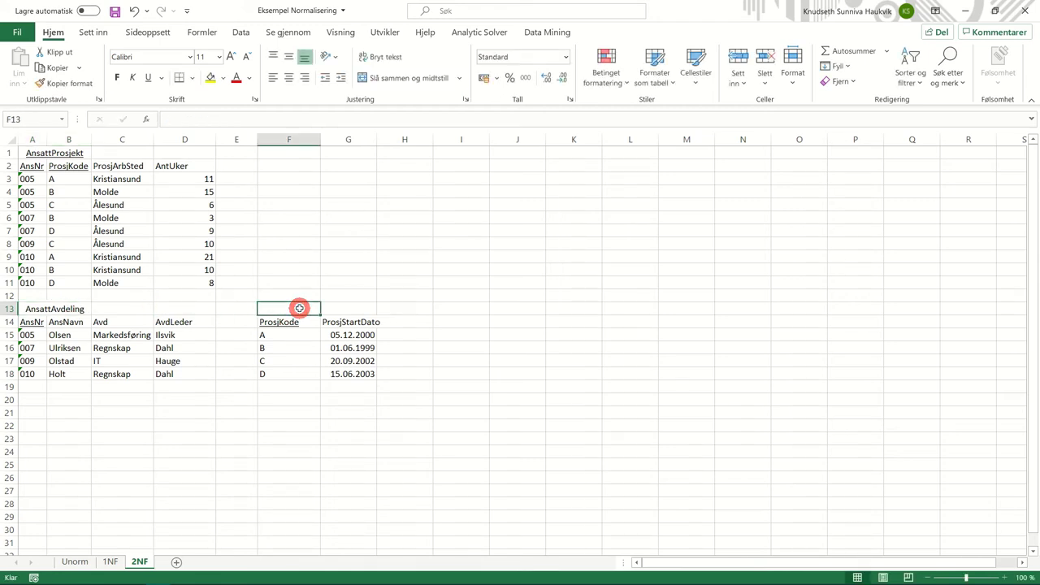
pyautogui.write('PRosjekt')
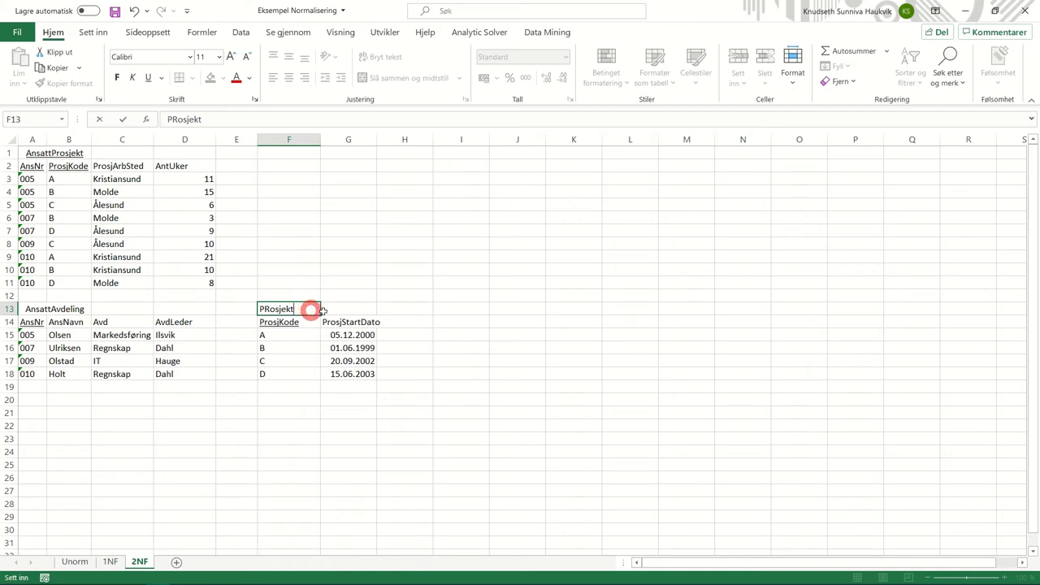
pyautogui.click(206, 403)
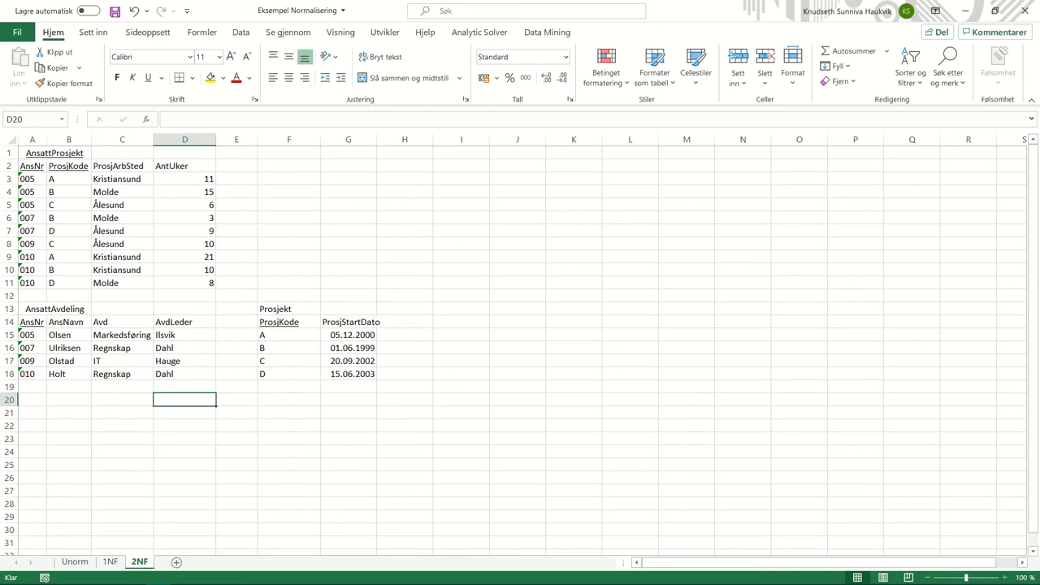
# - Copy the 2NF sheet to the end of the workbook with Flytt eller kopier
pyautogui.click(167, 447)
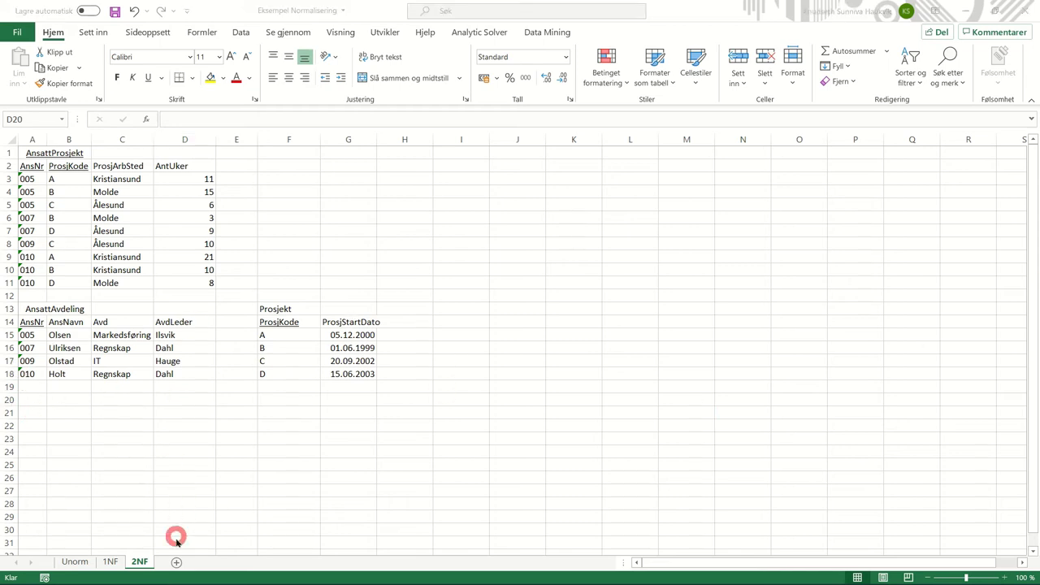
pyautogui.click(139, 562)
pyautogui.rightClick(140, 561)
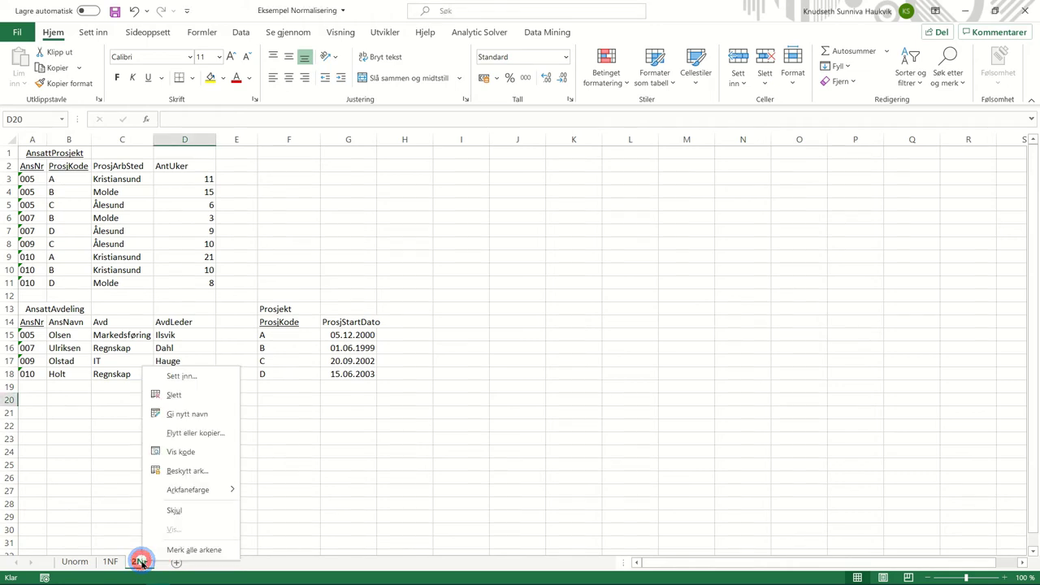
pyautogui.click(180, 431)
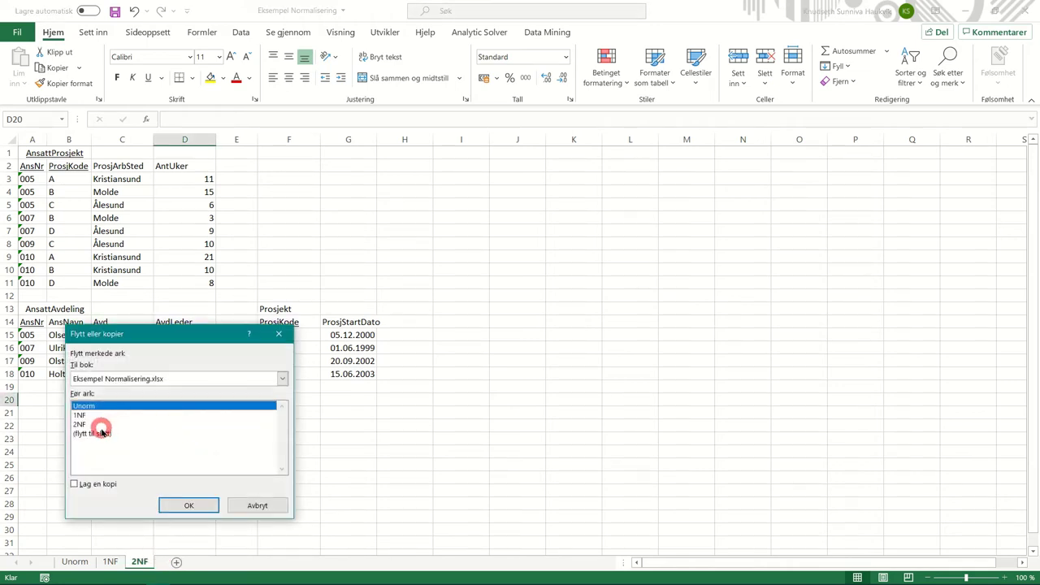
pyautogui.click(101, 433)
pyautogui.click(71, 483)
pyautogui.click(199, 506)
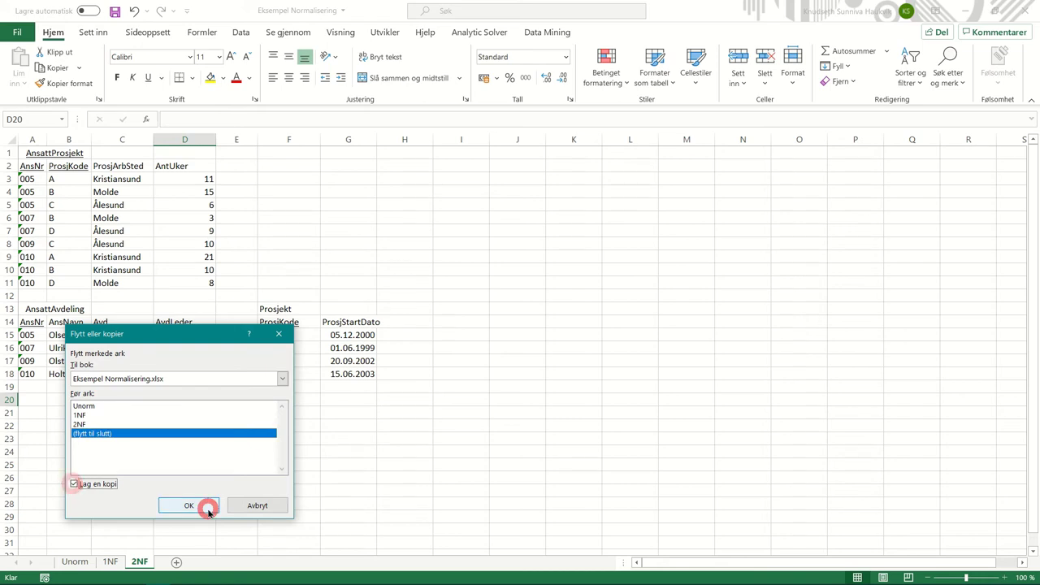
# - Rename the copied 2NF (2) sheet to 3NF
pyautogui.rightClick(180, 561)
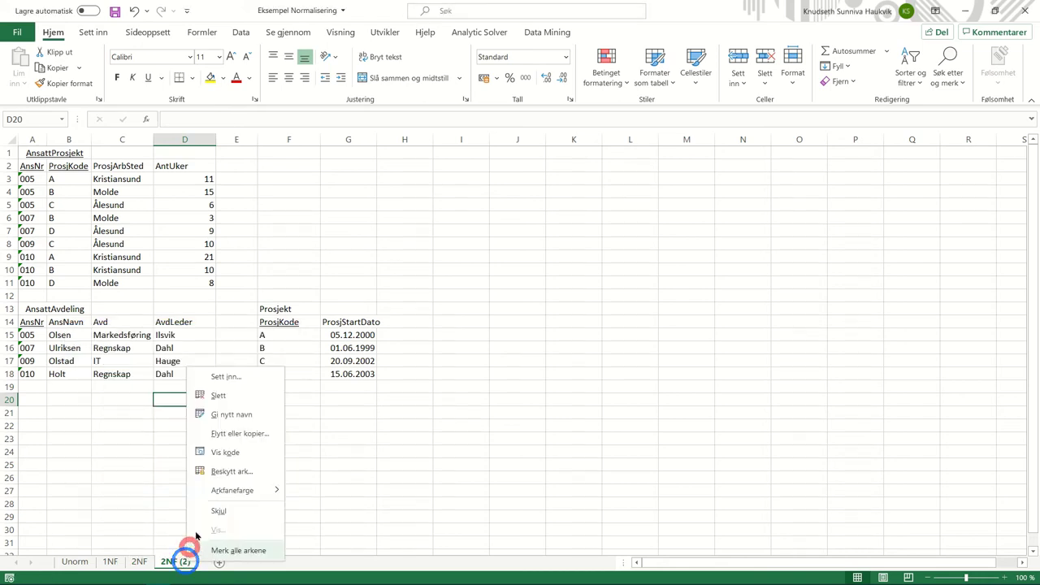
pyautogui.click(225, 418)
pyautogui.write('3N')
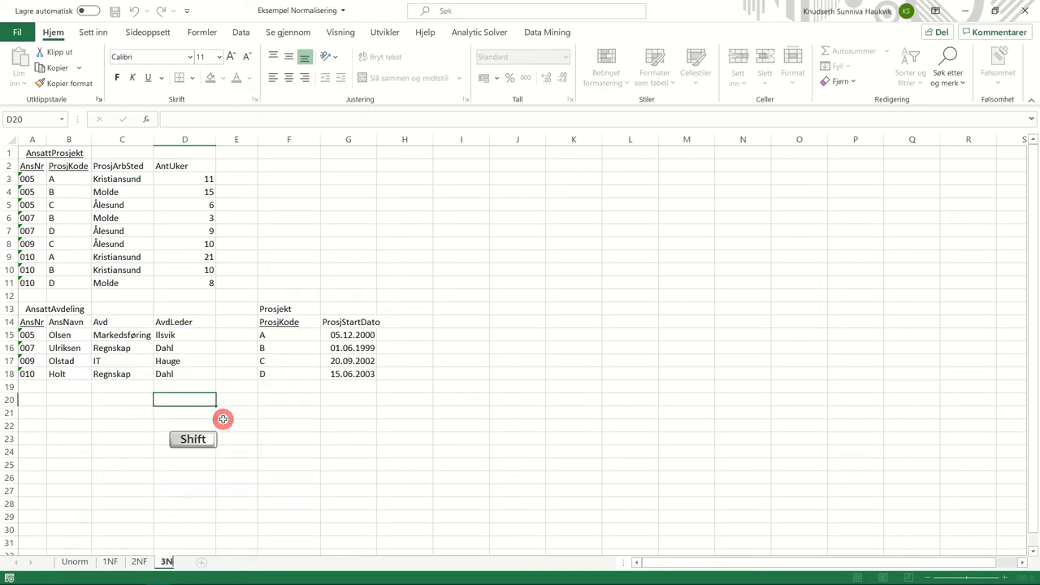
pyautogui.write('F')
pyautogui.click(234, 428)
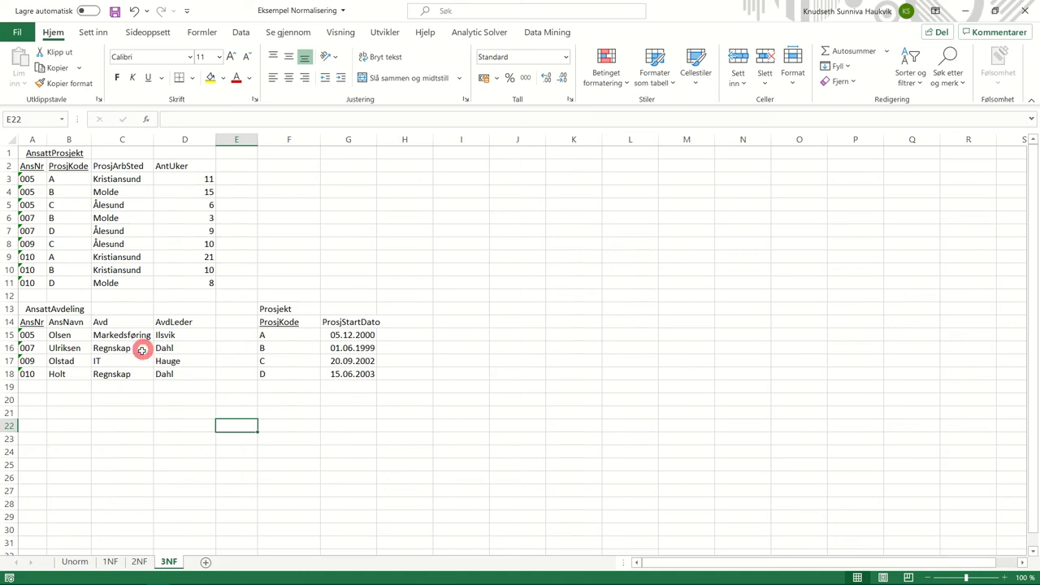
# - Copy the Avd and AvdLeder cells (C14:D17) into F3:G6 as the department table
pyautogui.moveTo(122, 323); pyautogui.dragTo(131, 363)
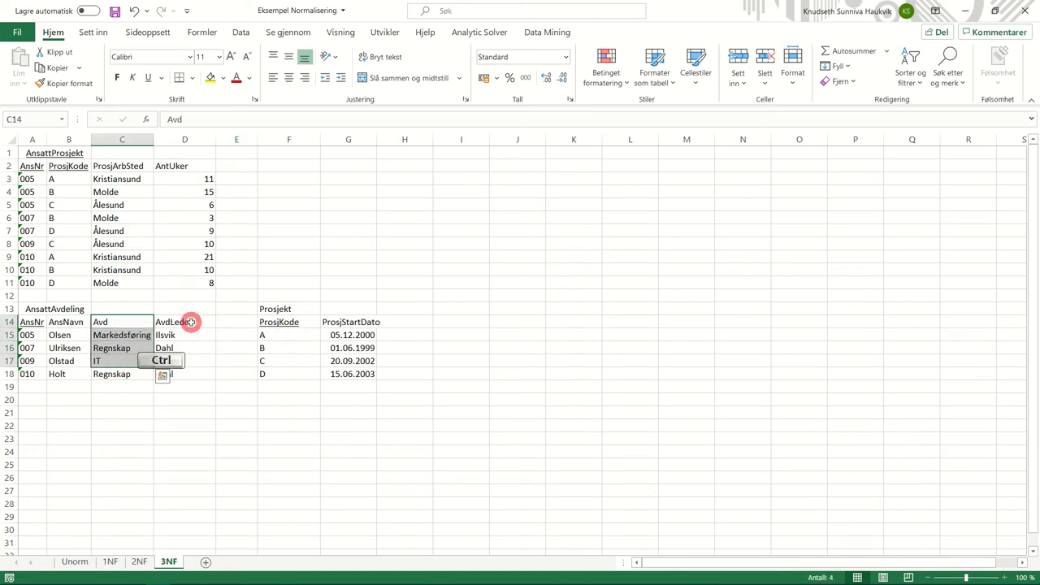
pyautogui.moveTo(187, 323); pyautogui.dragTo(188, 360)
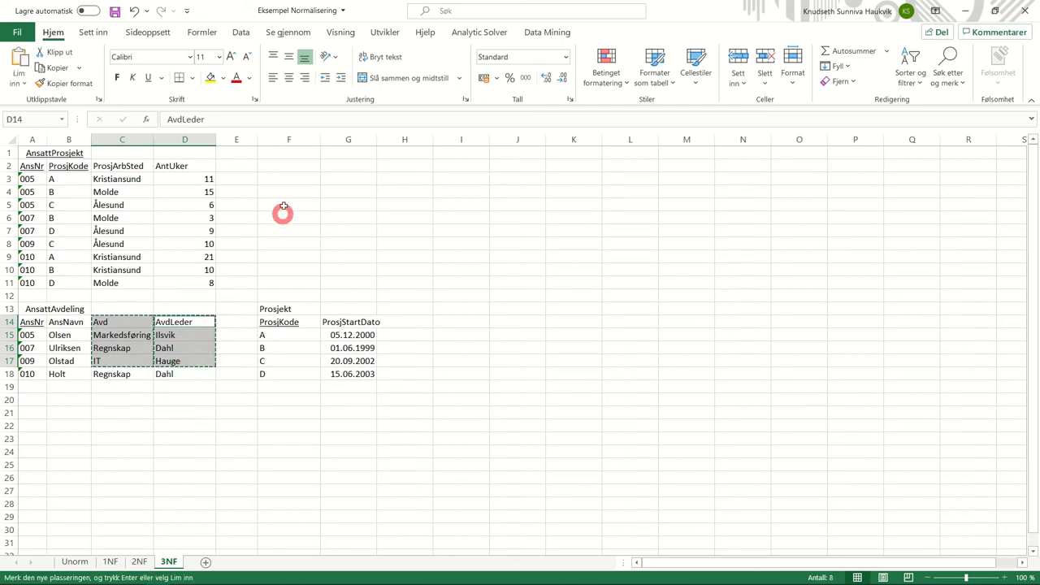
pyautogui.hotkey('ctrl', 'c')
pyautogui.click(288, 177)
pyautogui.hotkey('ctrl', 'v')
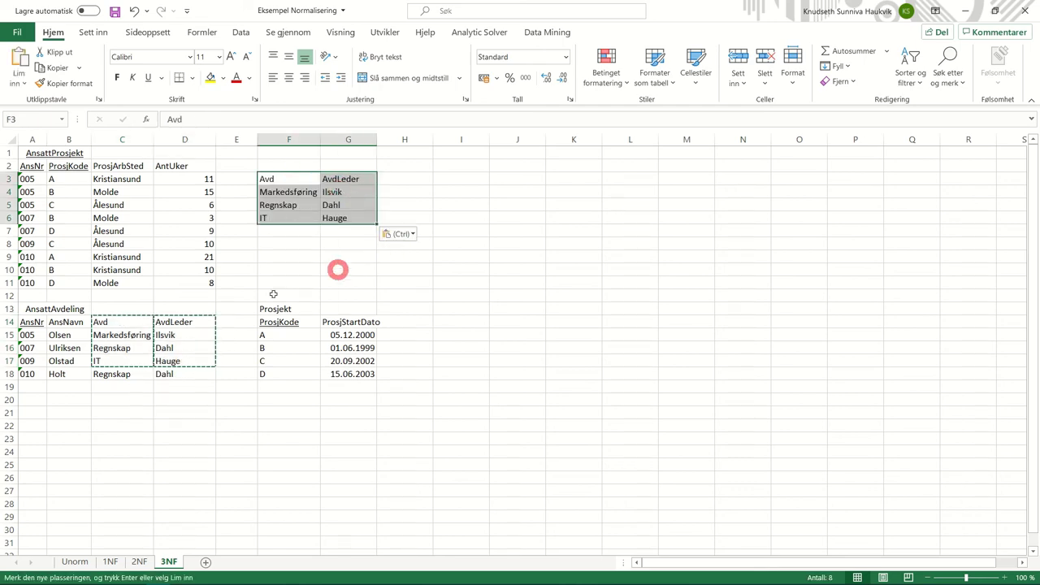
# - Clear the AvdLeder column D14:D18 from the AnsattAvdeling table
pyautogui.click(207, 378)
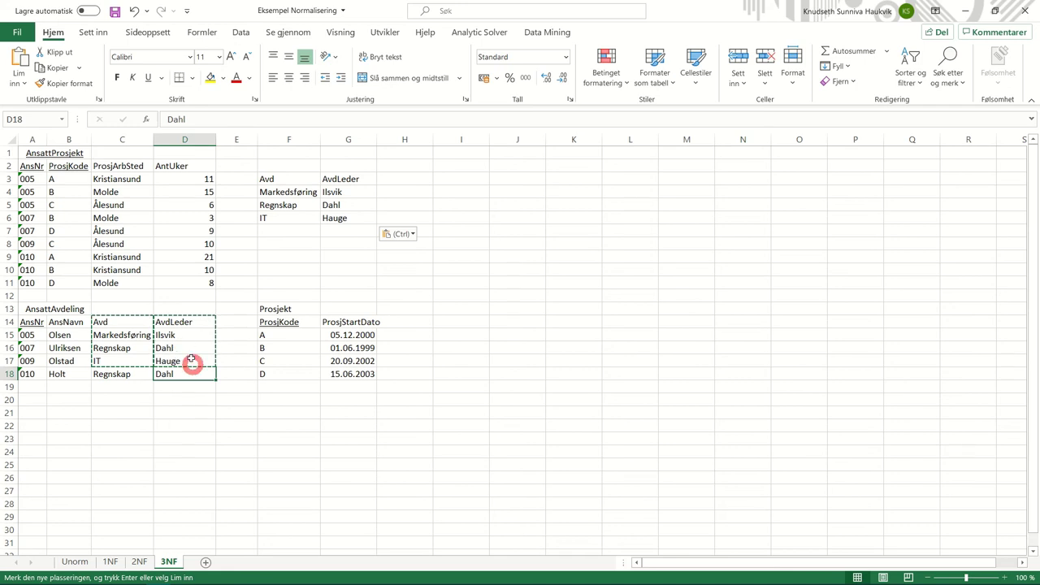
pyautogui.moveTo(184, 324); pyautogui.dragTo(188, 370)
pyautogui.press('ctrl')
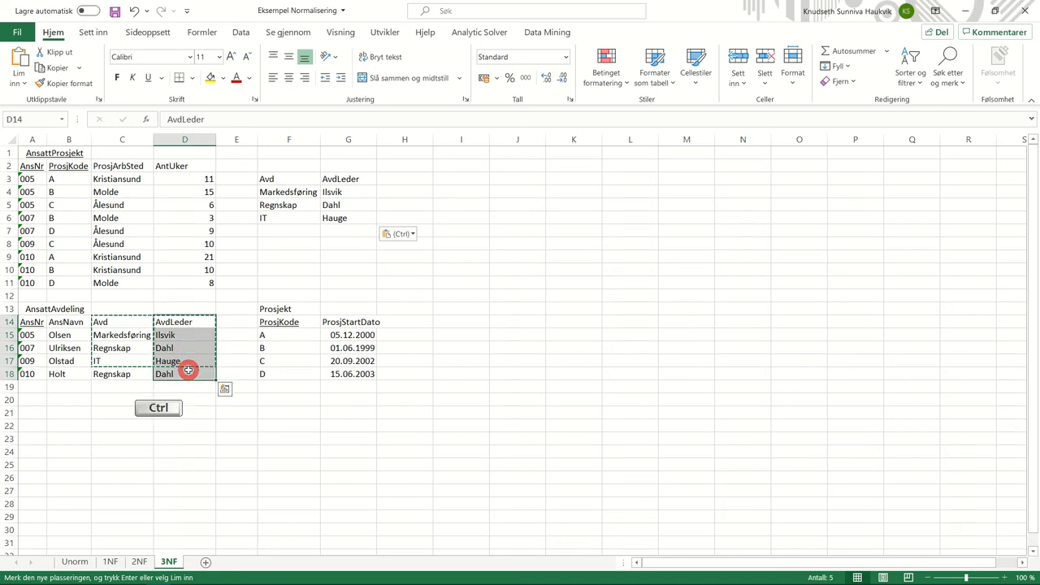
pyautogui.hotkey('ctrl', 'c')
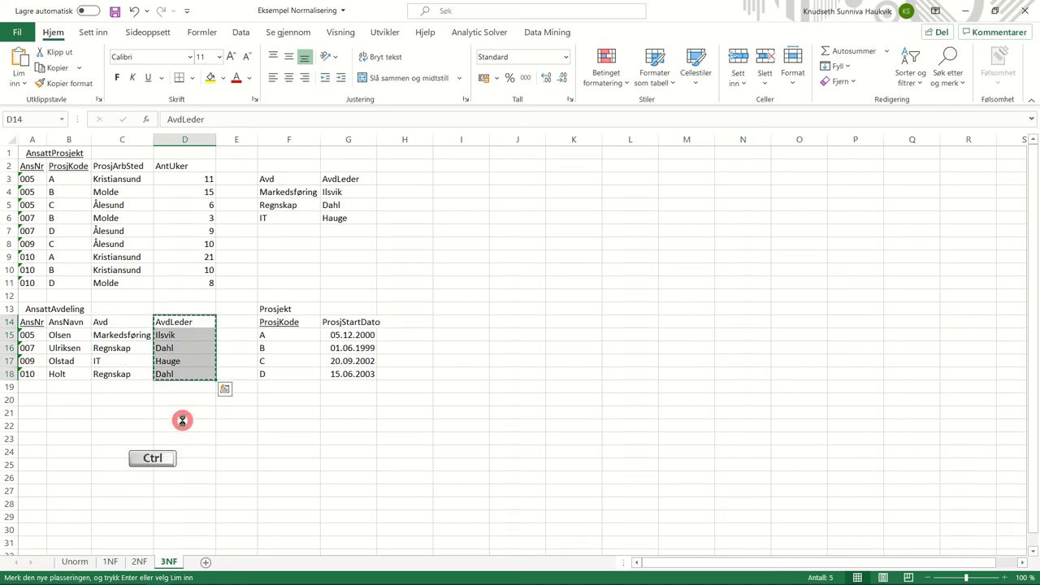
pyautogui.click(183, 412)
pyautogui.moveTo(172, 324); pyautogui.dragTo(174, 373)
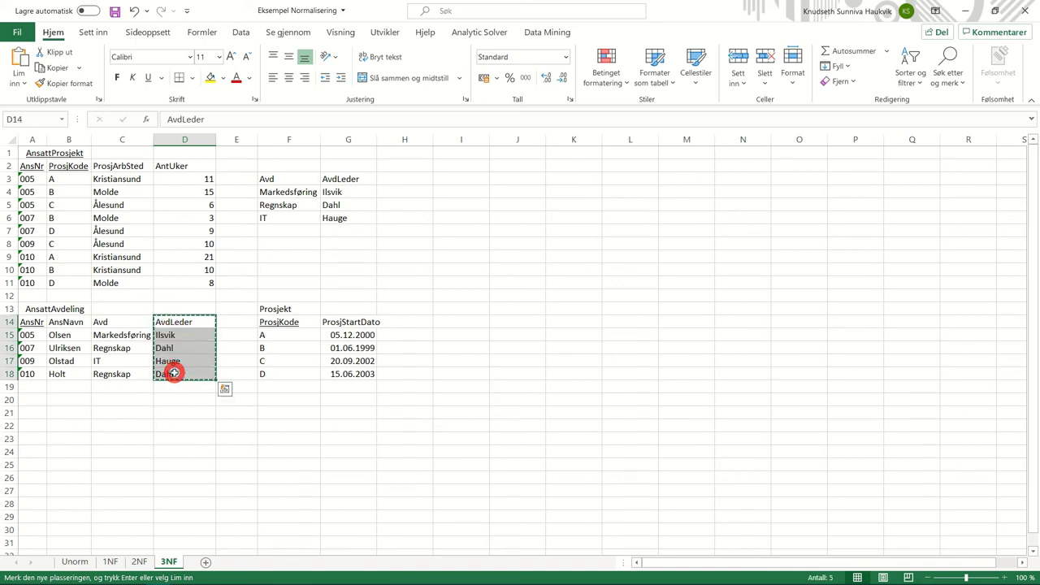
pyautogui.press('Delete')
pyautogui.click(195, 426)
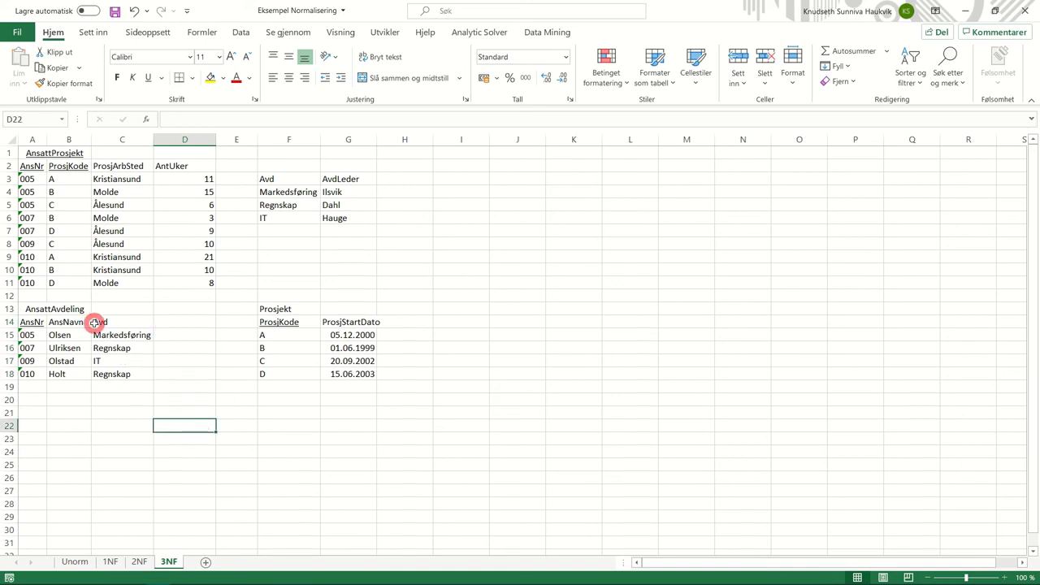
pyautogui.click(278, 166)
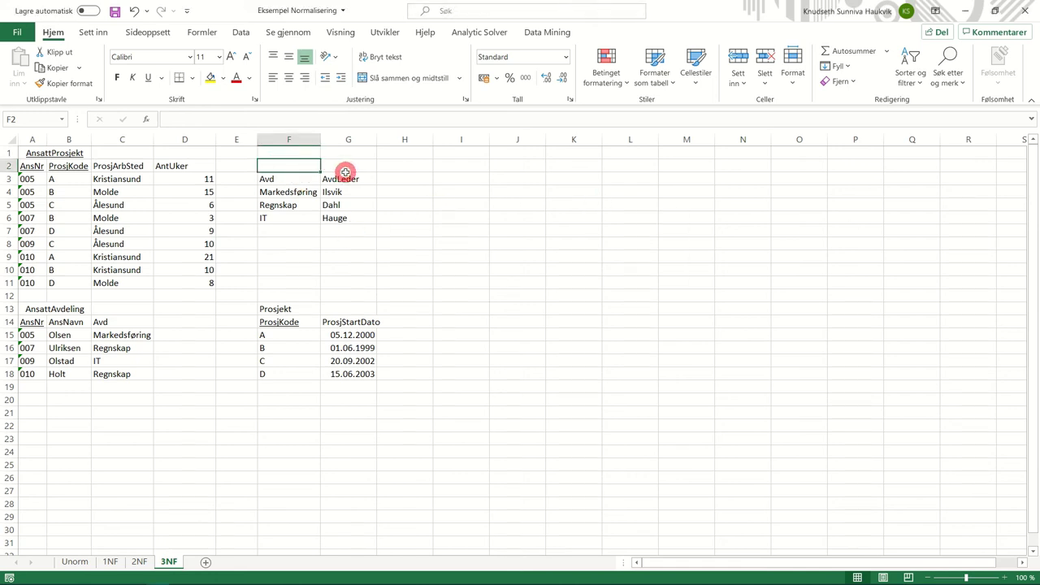
# - Title the department table 'Avdeling' in F2 and underline the Avd heading in F3
pyautogui.write('Avdeling')
pyautogui.click(327, 246)
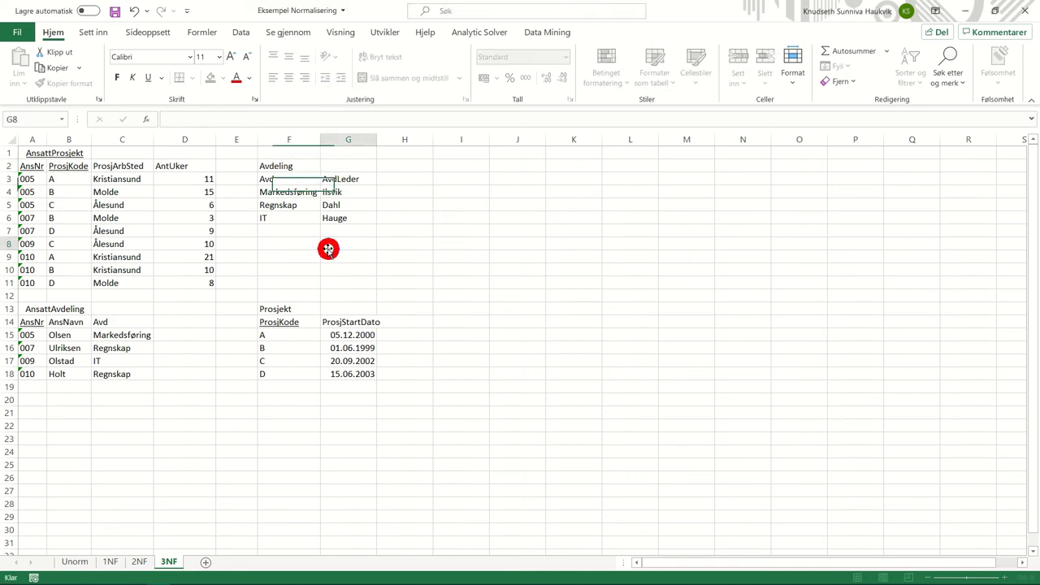
pyautogui.click(284, 179)
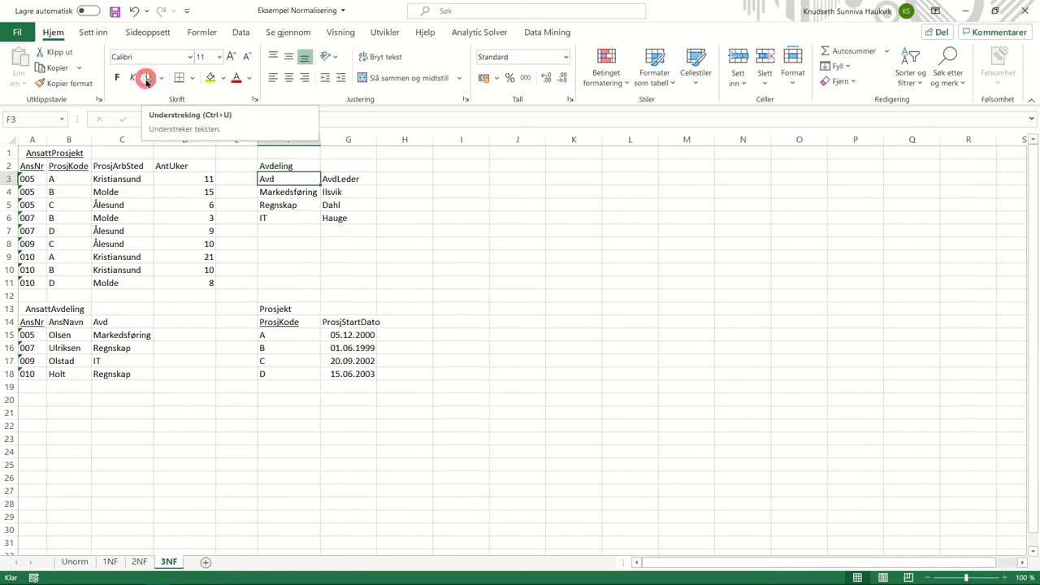
pyautogui.click(147, 79)
pyautogui.click(315, 230)
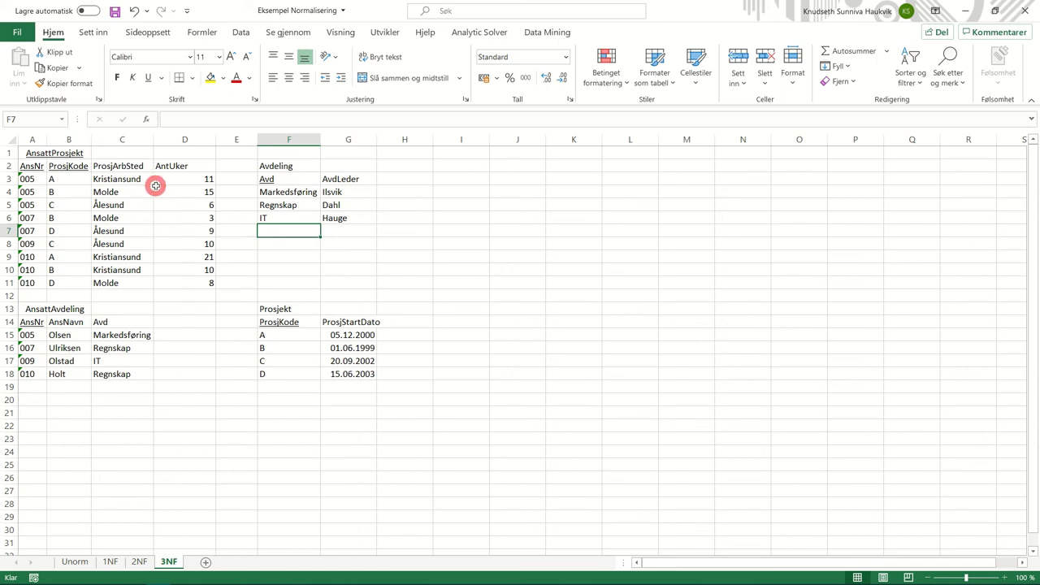
pyautogui.click(174, 269)
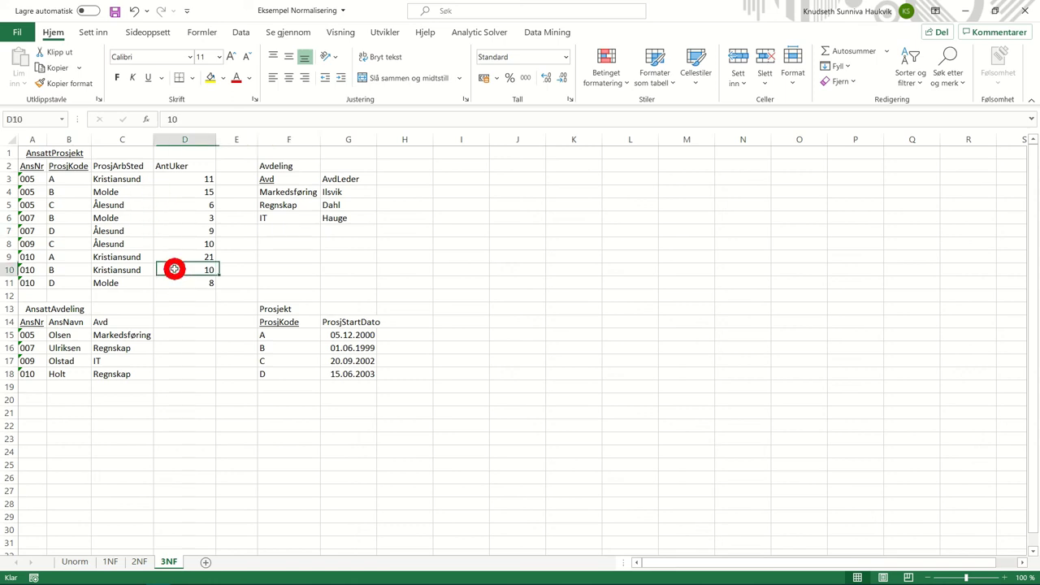
pyautogui.click(174, 244)
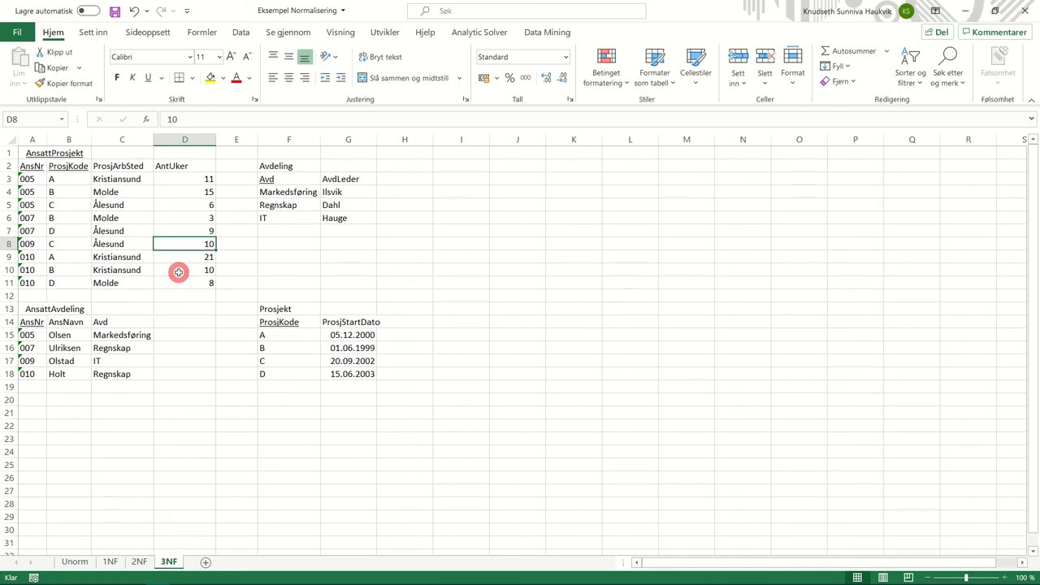
pyautogui.click(178, 271)
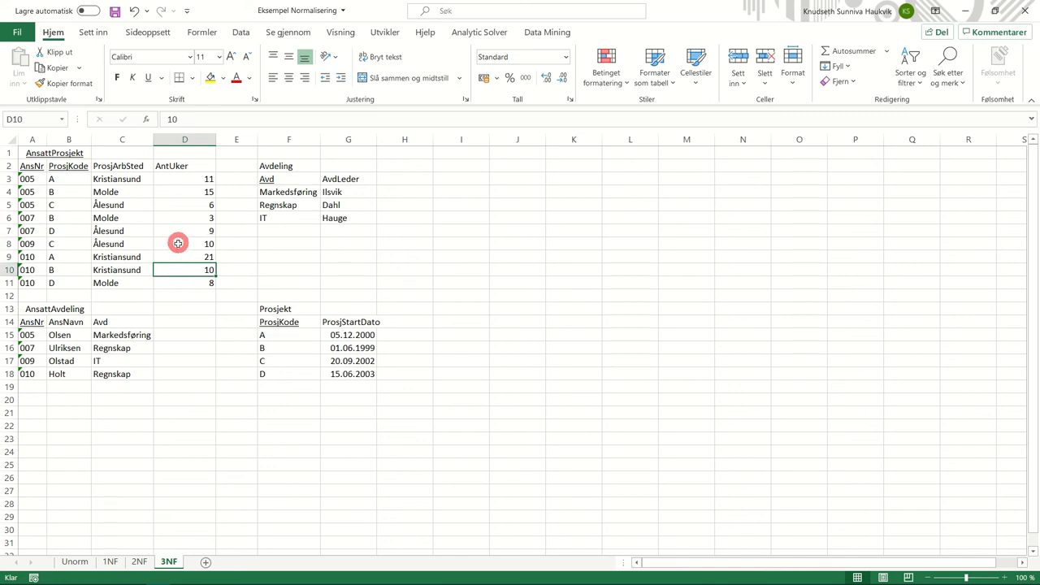
pyautogui.click(178, 243)
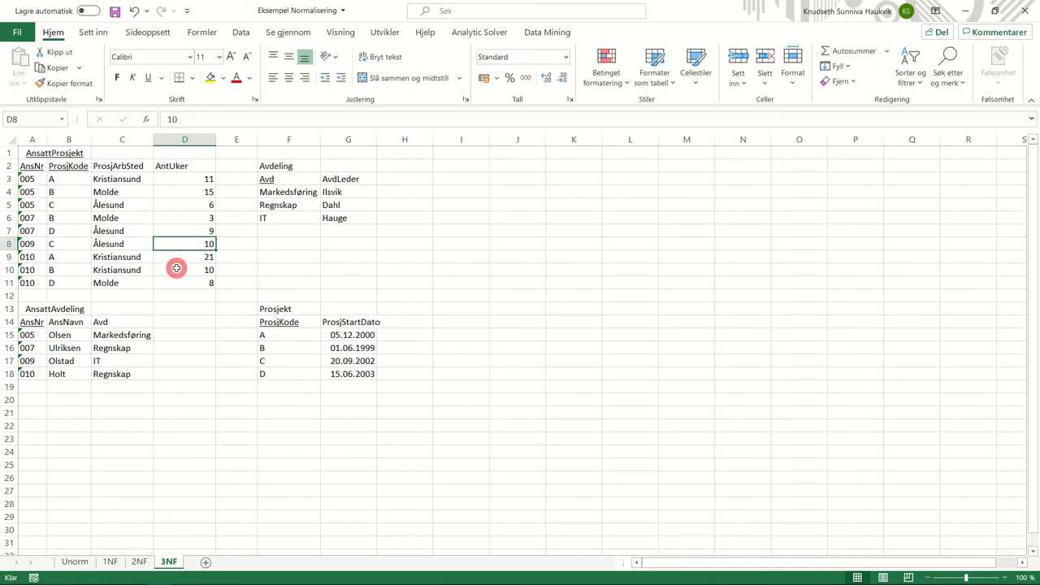
pyautogui.click(176, 268)
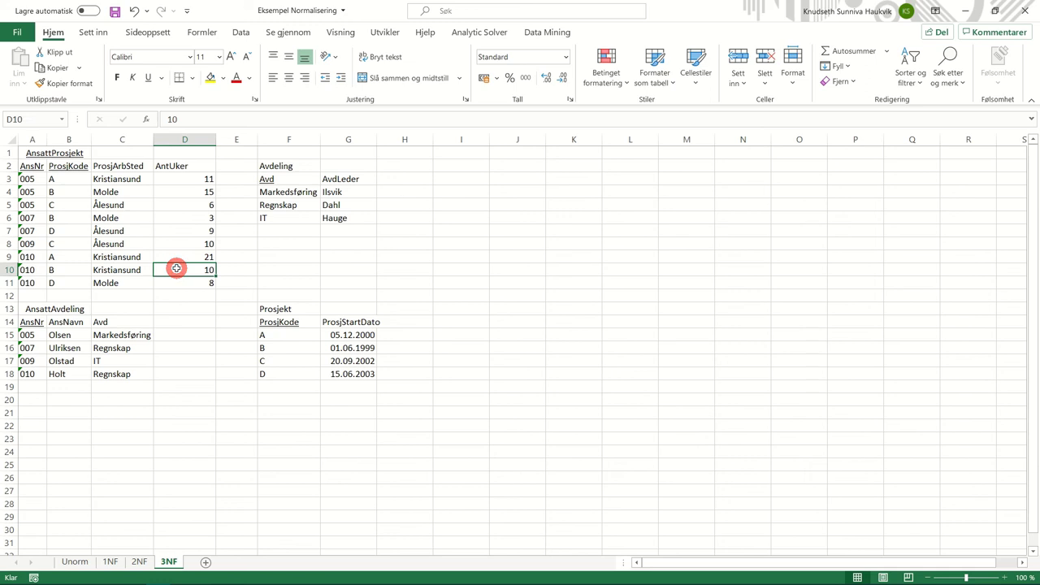
pyautogui.click(138, 270)
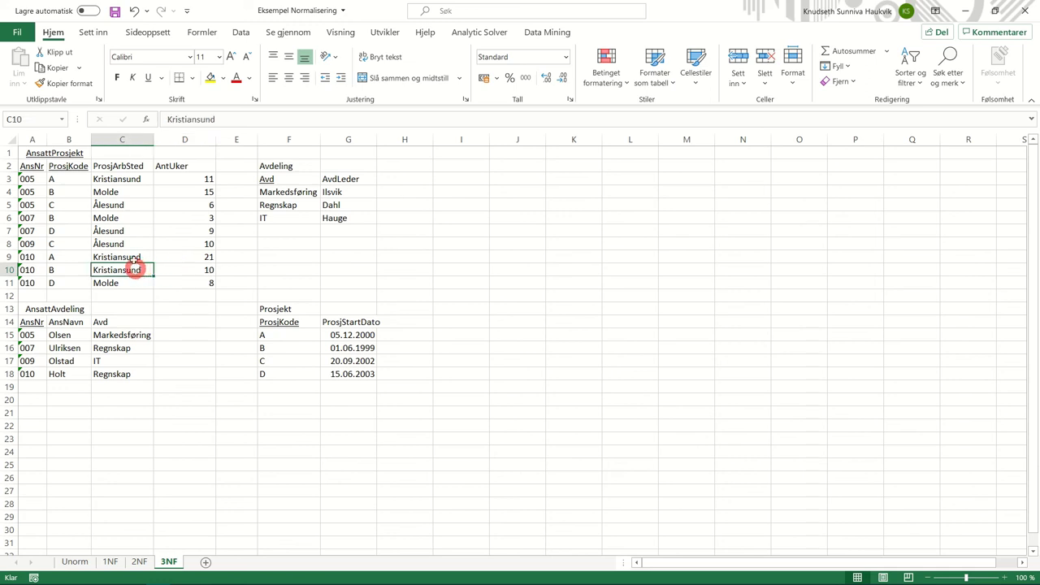
pyautogui.click(122, 244)
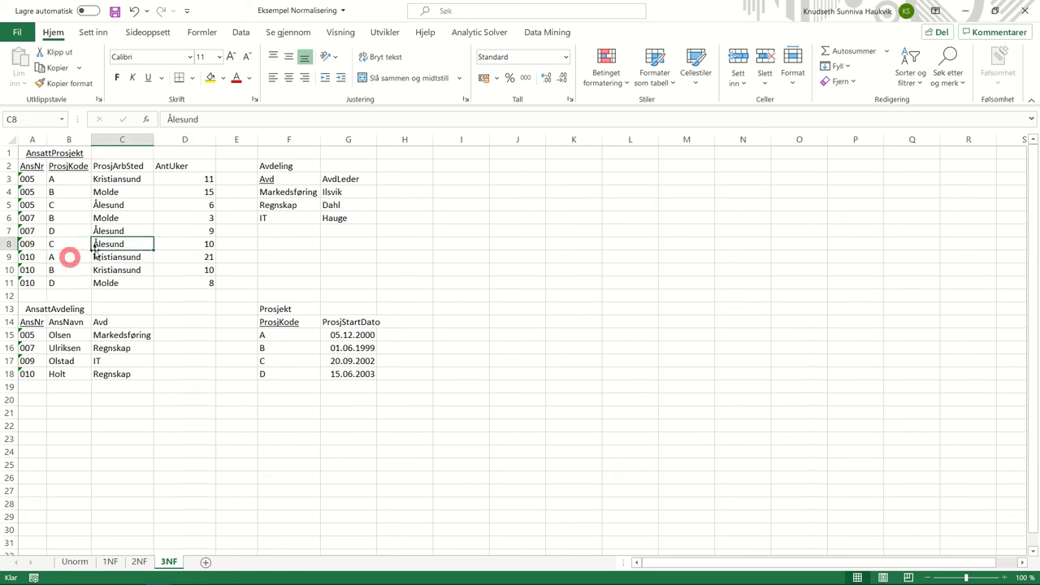
pyautogui.click(129, 270)
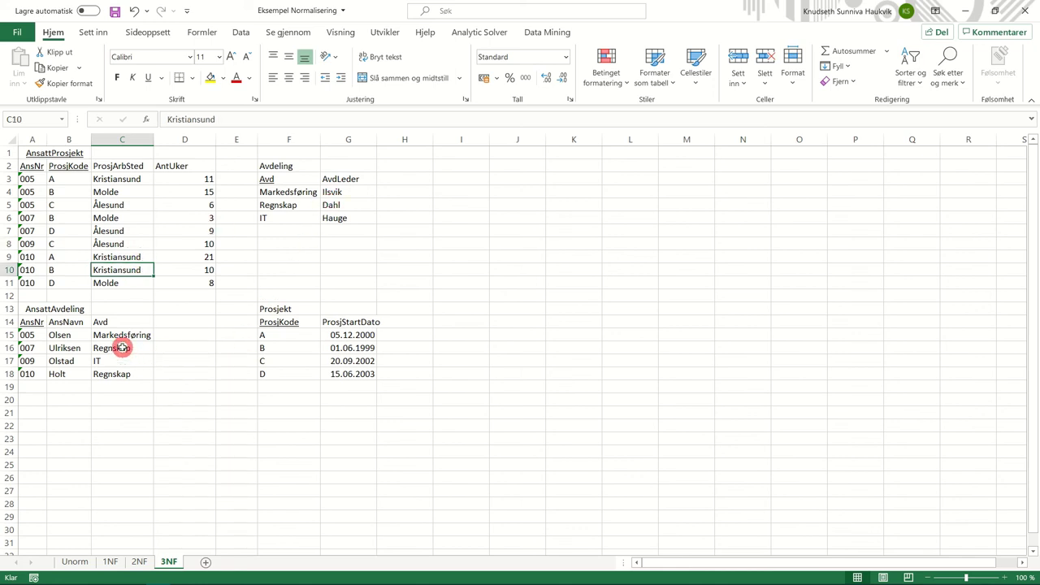
pyautogui.click(123, 373)
pyautogui.click(122, 348)
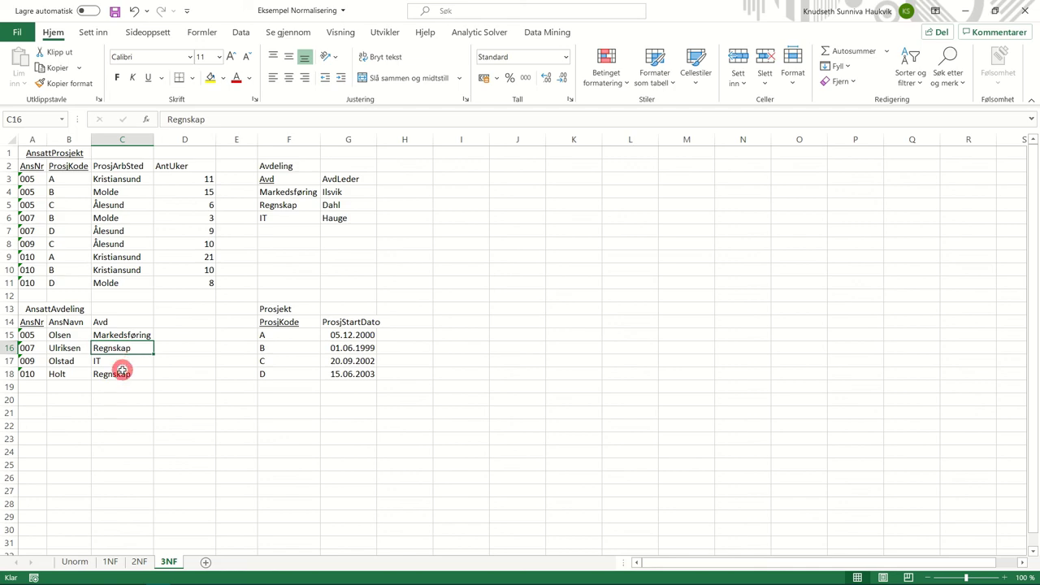
pyautogui.click(123, 374)
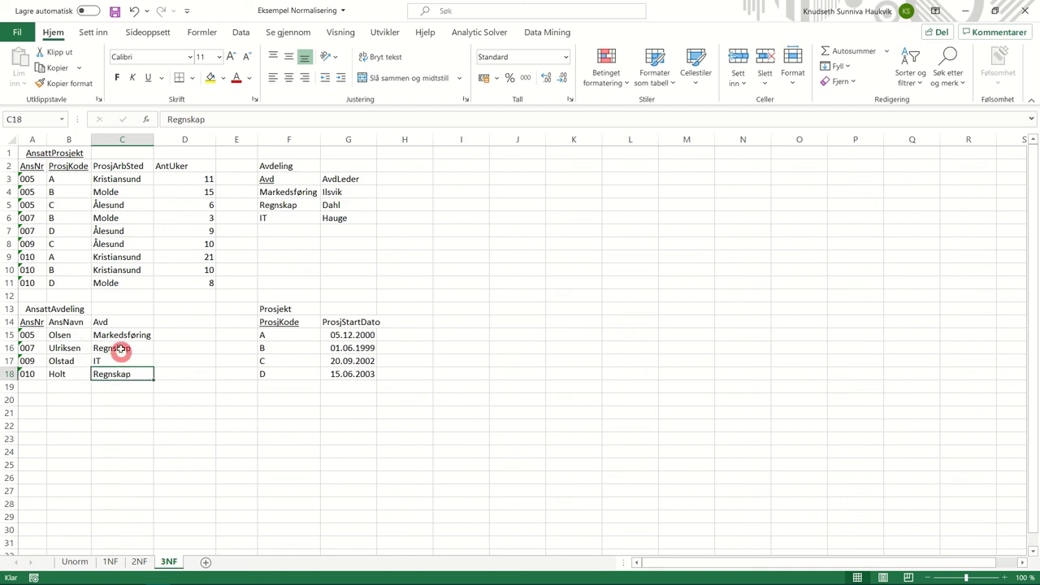
pyautogui.click(181, 257)
pyautogui.click(98, 189)
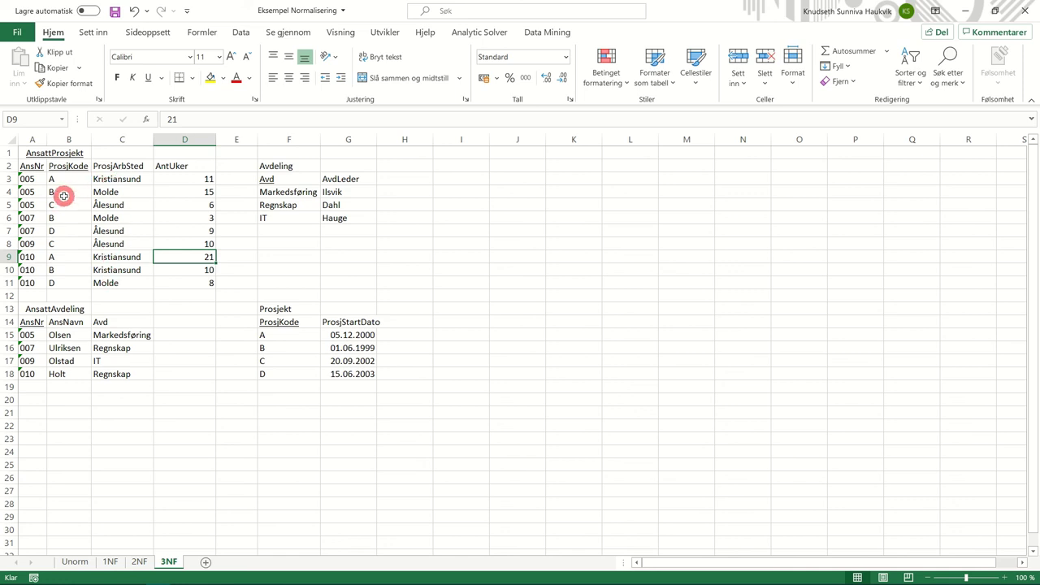
pyautogui.click(104, 180)
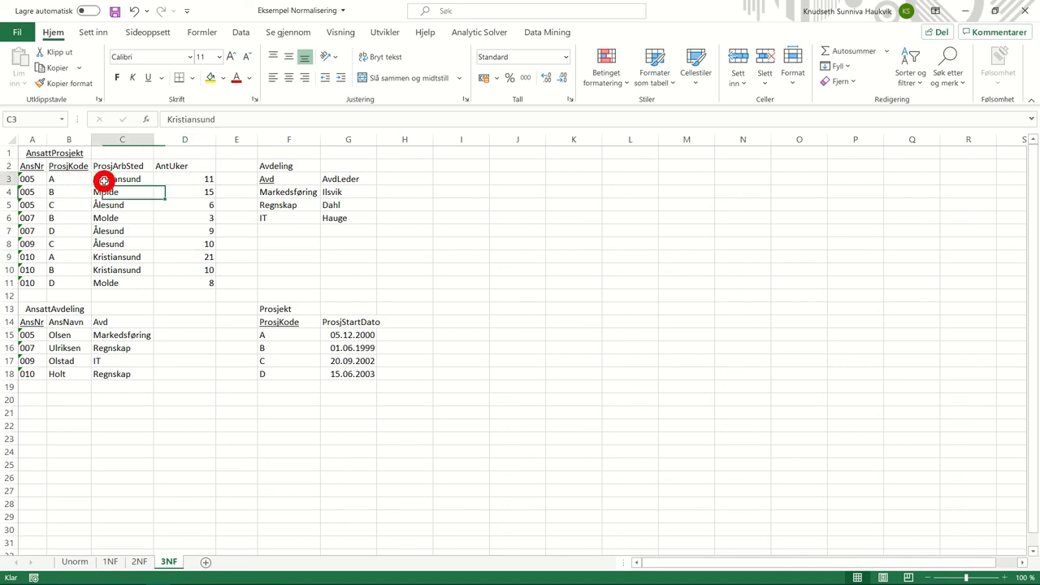
pyautogui.click(106, 257)
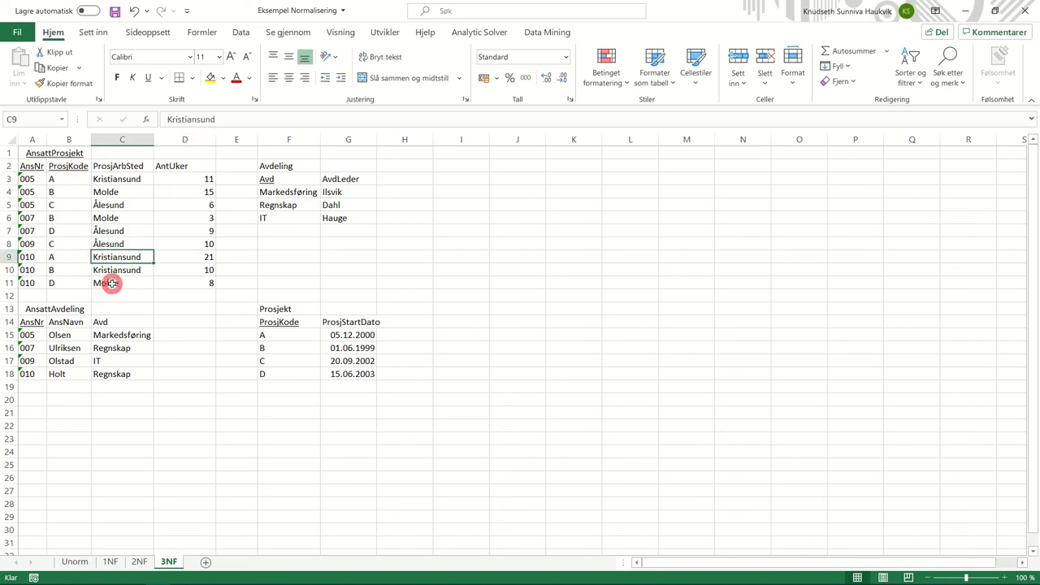
pyautogui.click(104, 206)
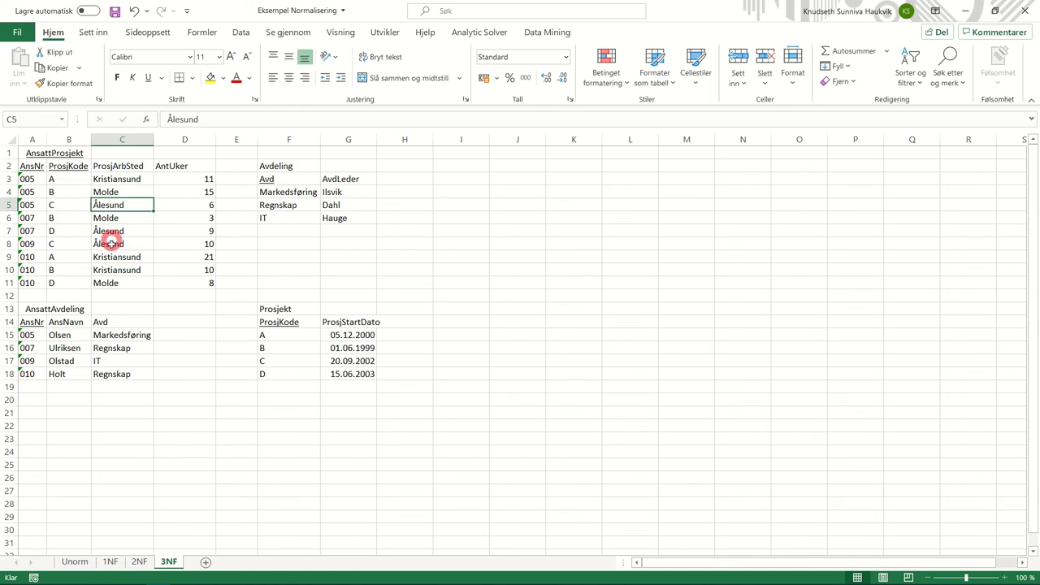
pyautogui.click(111, 244)
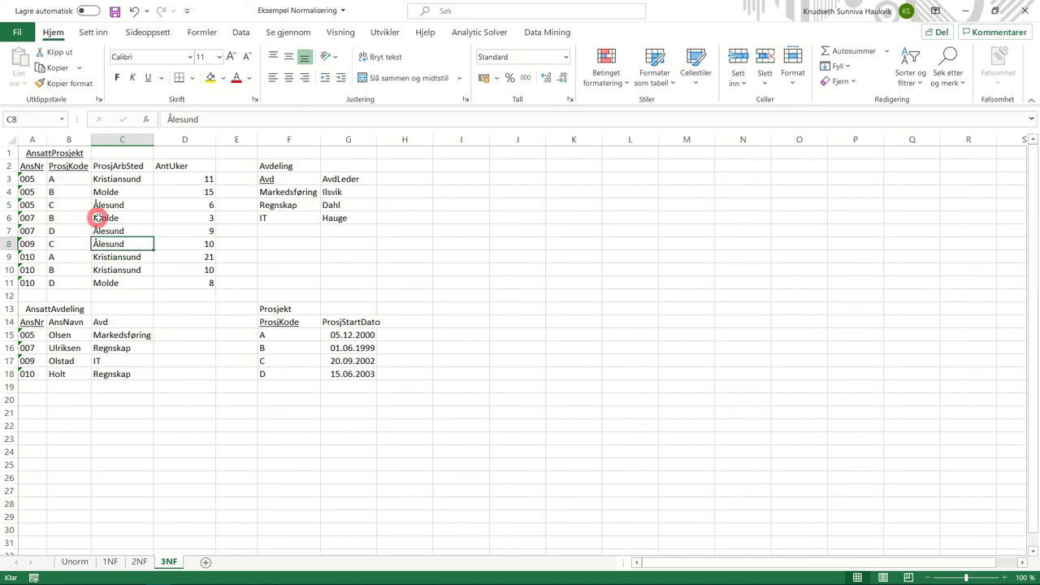
pyautogui.click(95, 218)
pyautogui.click(104, 195)
pyautogui.click(112, 270)
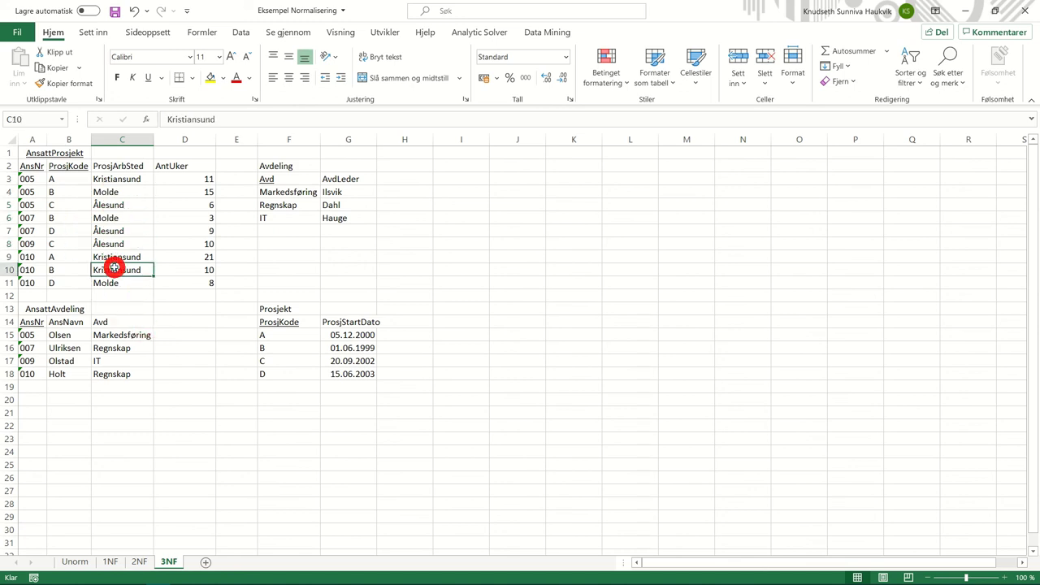
pyautogui.click(106, 230)
pyautogui.click(105, 282)
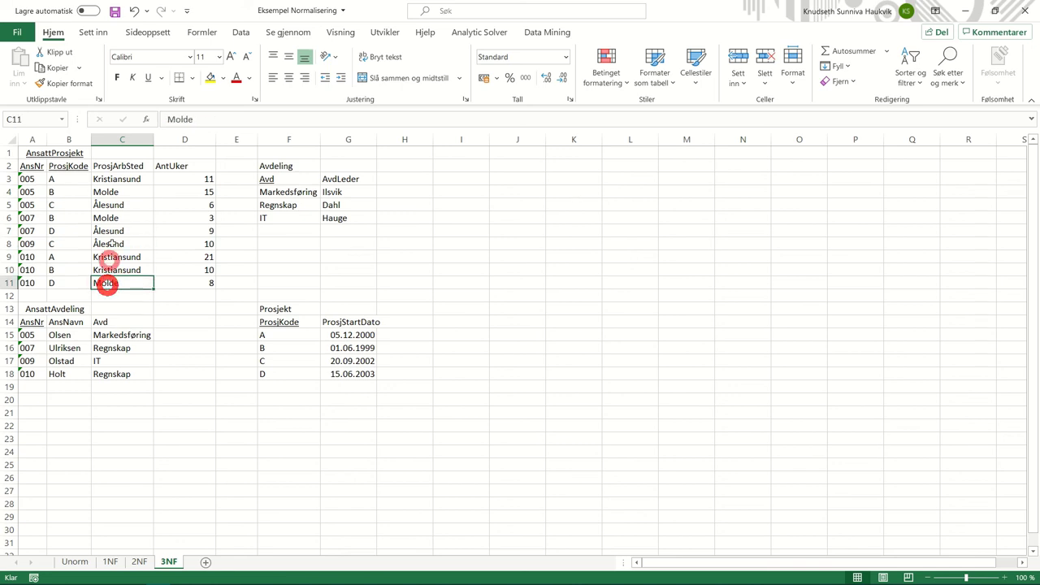
pyautogui.click(109, 230)
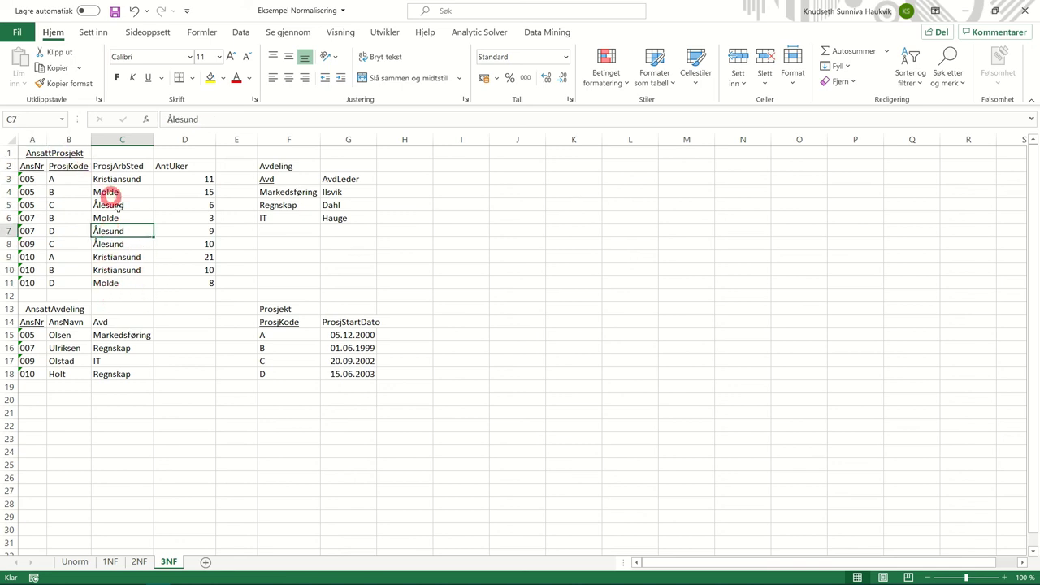
pyautogui.click(192, 180)
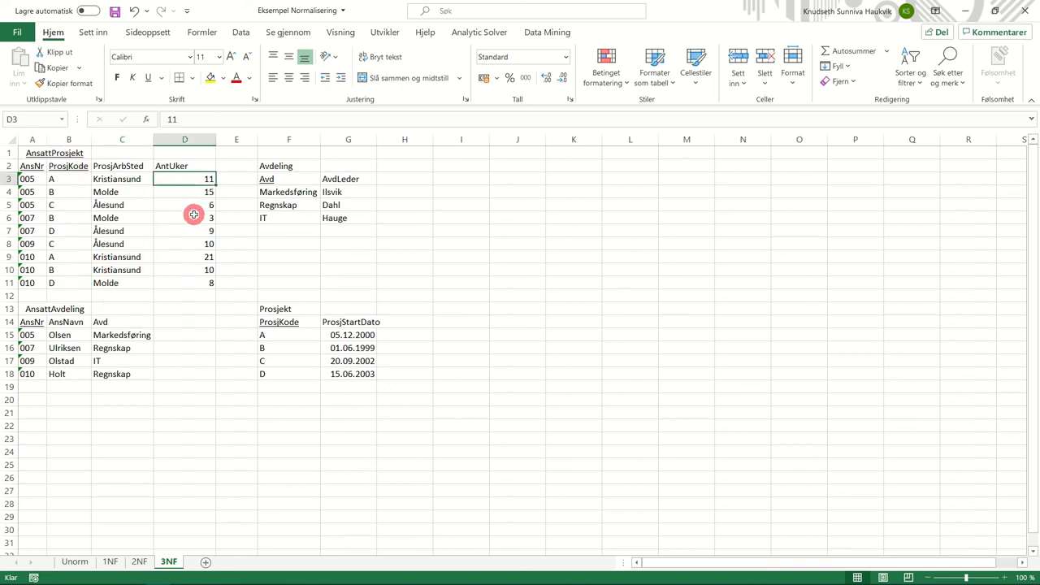
pyautogui.click(190, 244)
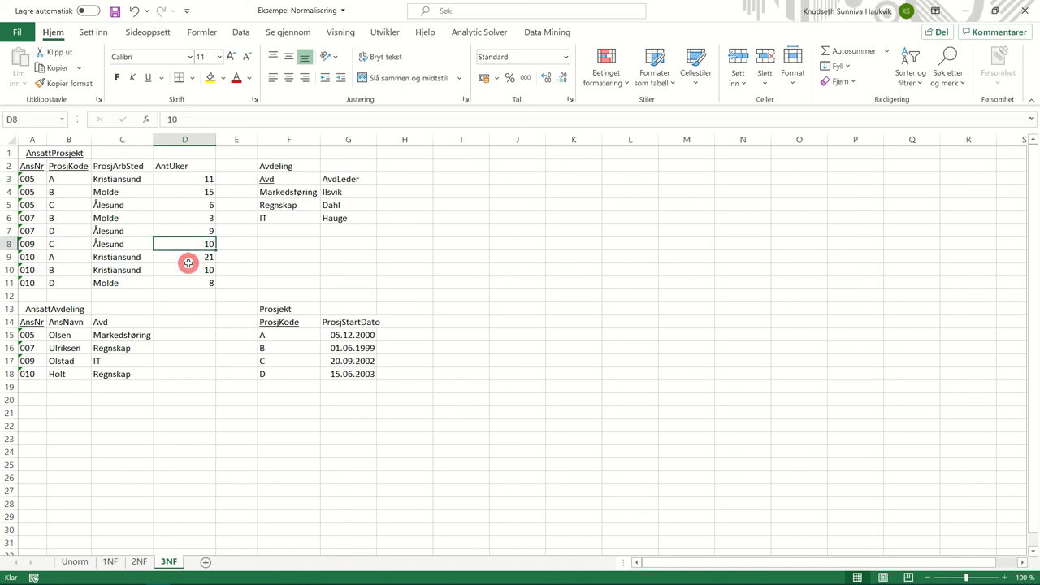
pyautogui.click(188, 269)
pyautogui.click(173, 243)
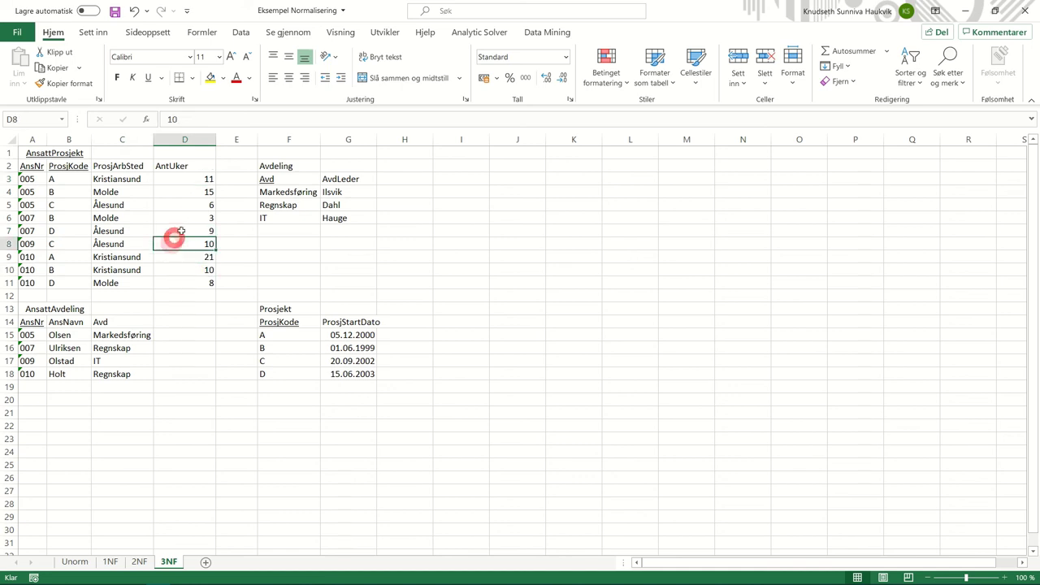